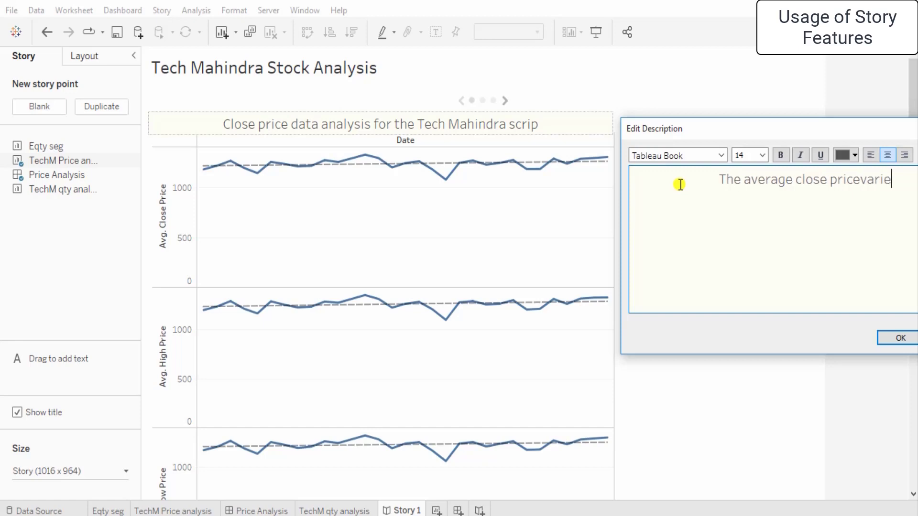
Complete the first sentence of the story description so it reads "The average close price varies between1150 to 1350".
{"action": "type", "text": "ween"}
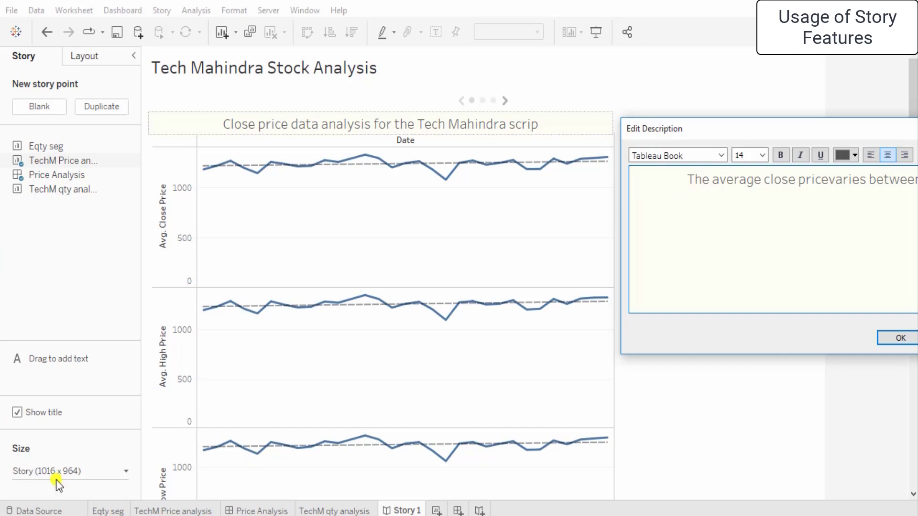
{"action": "left_click", "coordinate": [153, 512]}
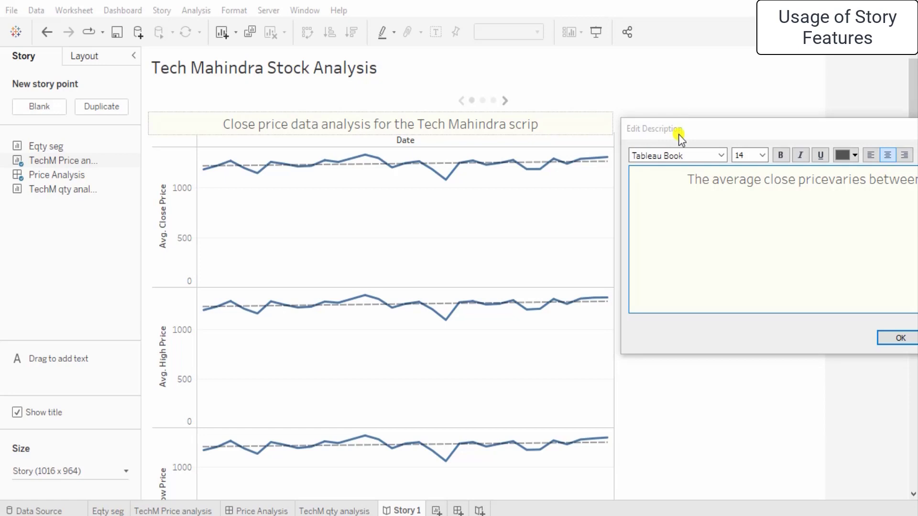
{"action": "left_click_drag", "start_coordinate": [678, 134], "coordinate": [576, 127]}
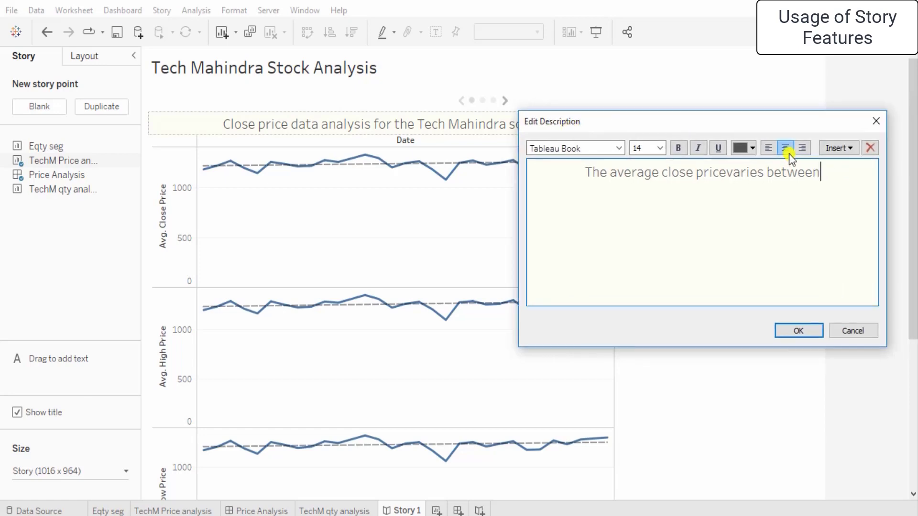
{"action": "mouse_move", "coordinate": [716, 125]}
{"action": "left_mouse_down"}
{"action": "mouse_move", "coordinate": [798, 135]}
{"action": "mouse_move", "coordinate": [708, 121]}
{"action": "left_mouse_up"}
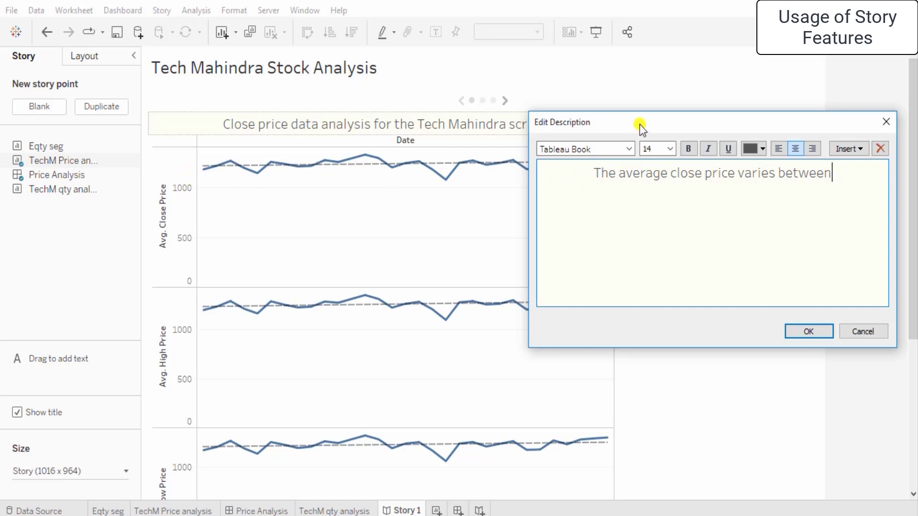
{"action": "left_click_drag", "start_coordinate": [639, 125], "coordinate": [764, 147]}
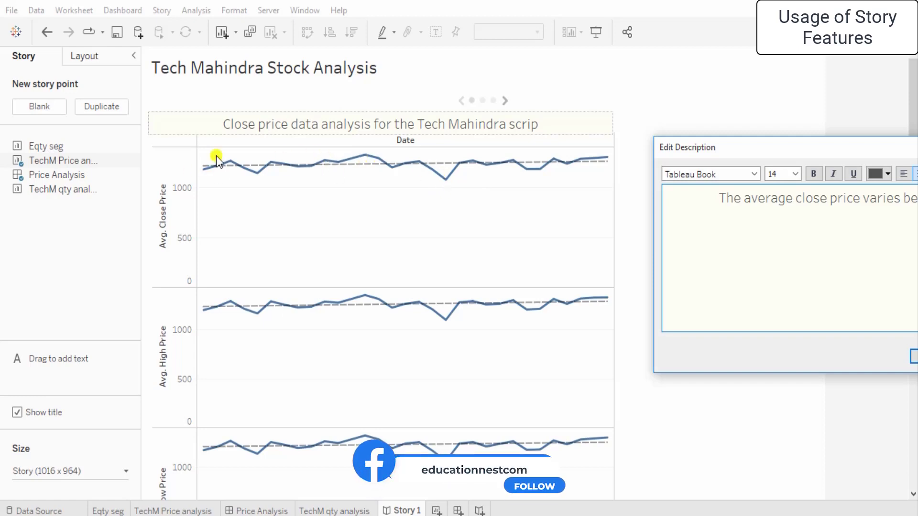
{"action": "left_click_drag", "start_coordinate": [742, 151], "coordinate": [482, 138]}
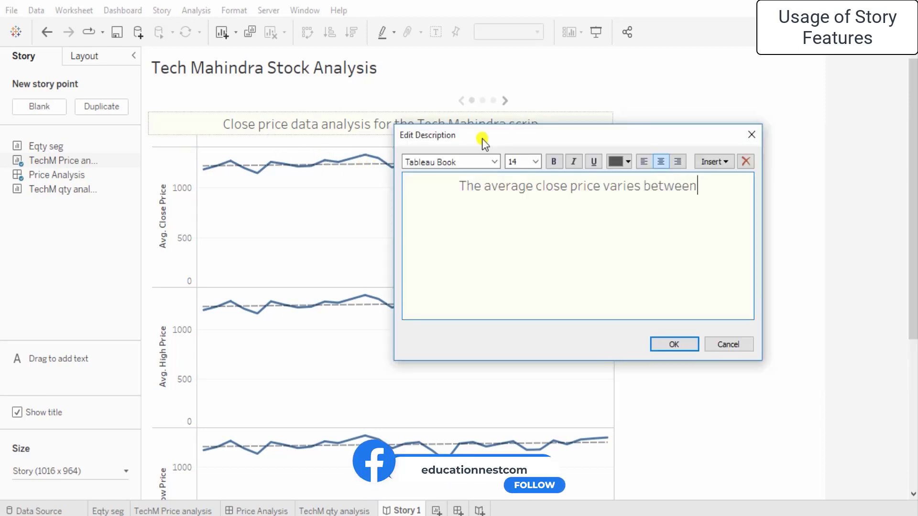
{"action": "type", "text": "1150 "}
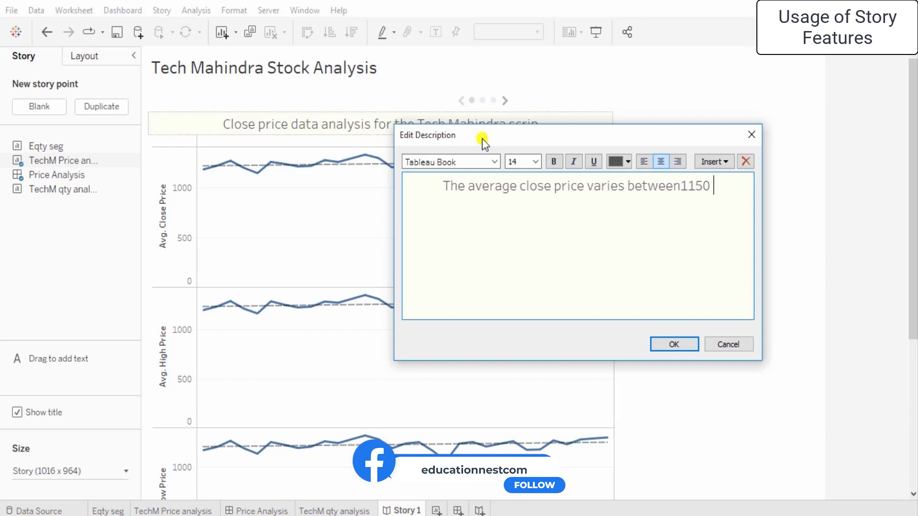
{"action": "type", "text": "to 1350"}
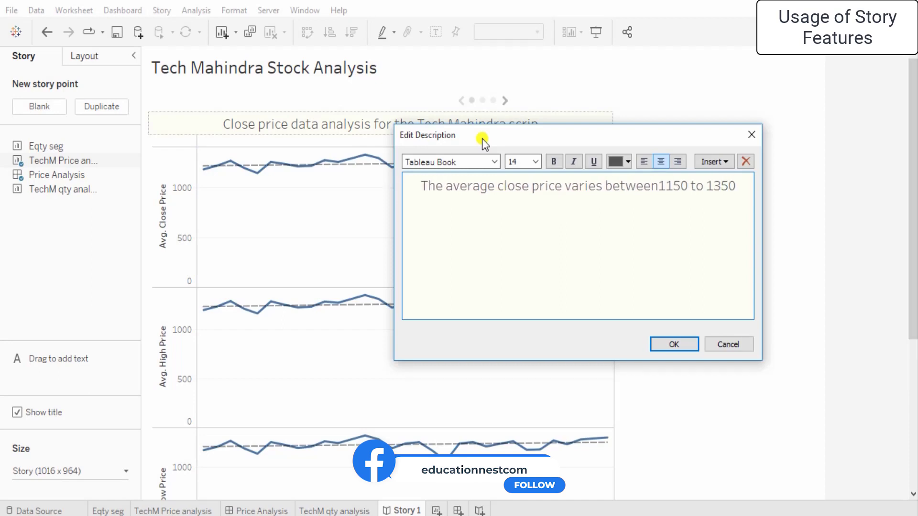
Add the sentence "The upward trendline shows that the price could go up to 1500 or higher" to the description and apply it.
{"action": "type", "text": ". The"}
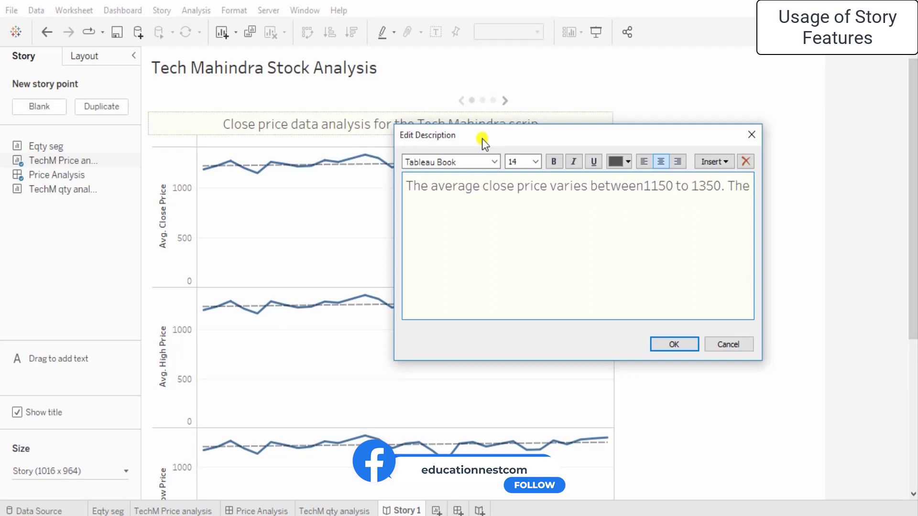
{"action": "type", "text": " trendline"}
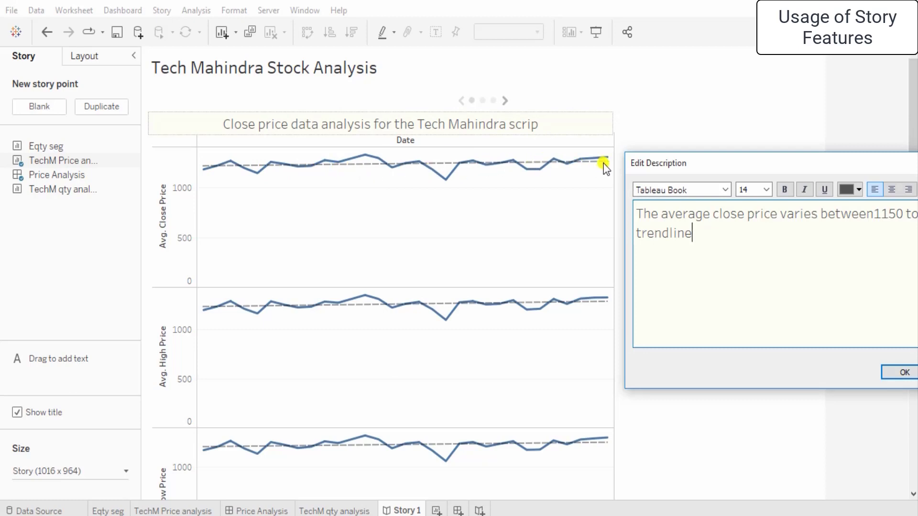
{"action": "left_click_drag", "start_coordinate": [699, 165], "coordinate": [613, 149]}
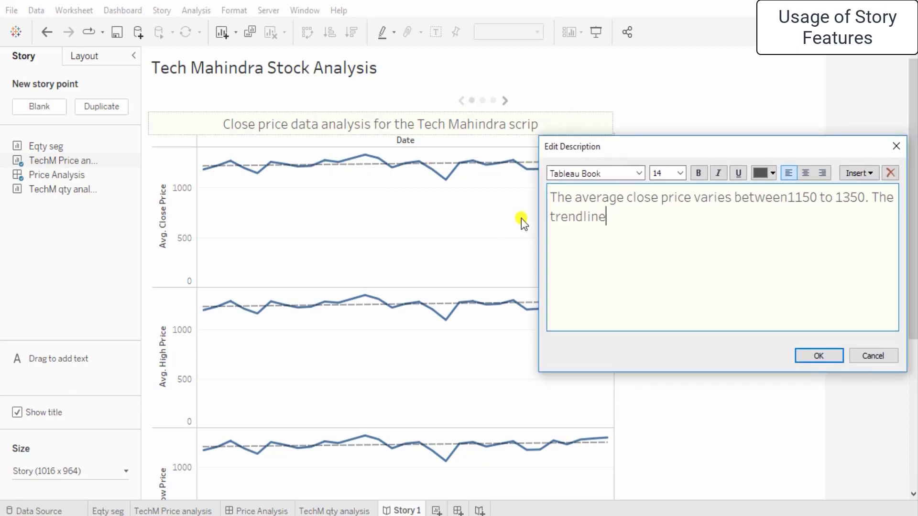
{"action": "left_click", "coordinate": [549, 217]}
{"action": "type", "text": "upward"}
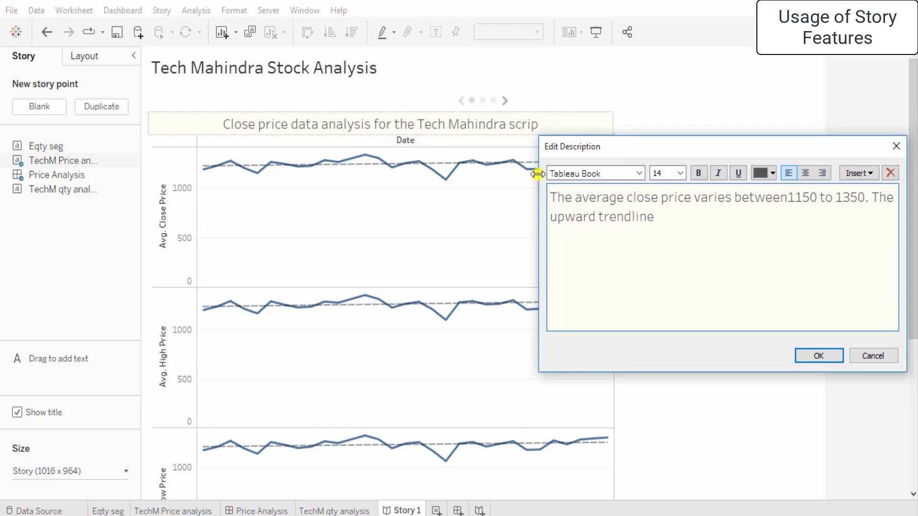
{"action": "key", "text": "End"}
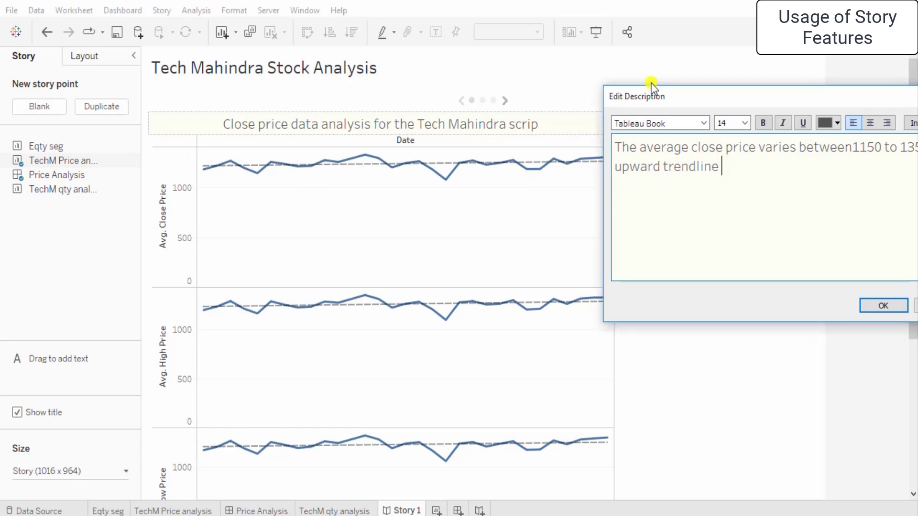
{"action": "type", "text": "show"}
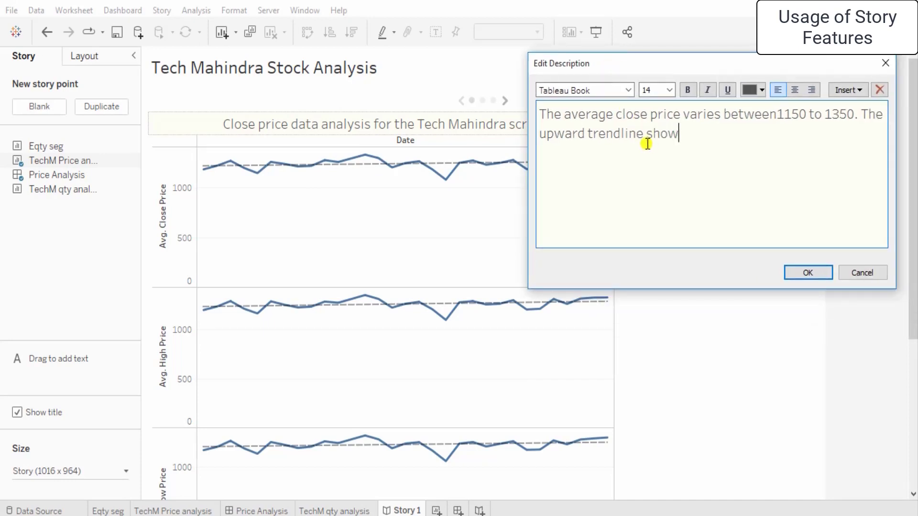
{"action": "type", "text": "s that the pric"}
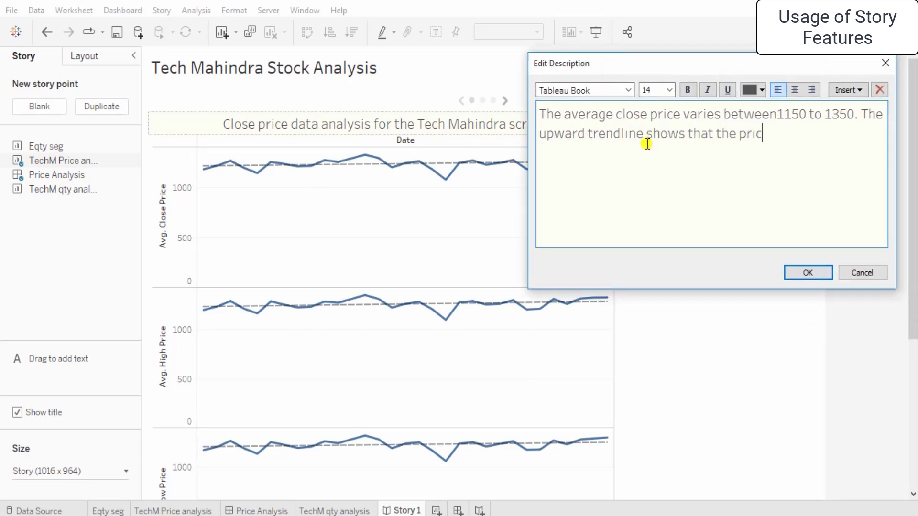
{"action": "type", "text": "e could go u"}
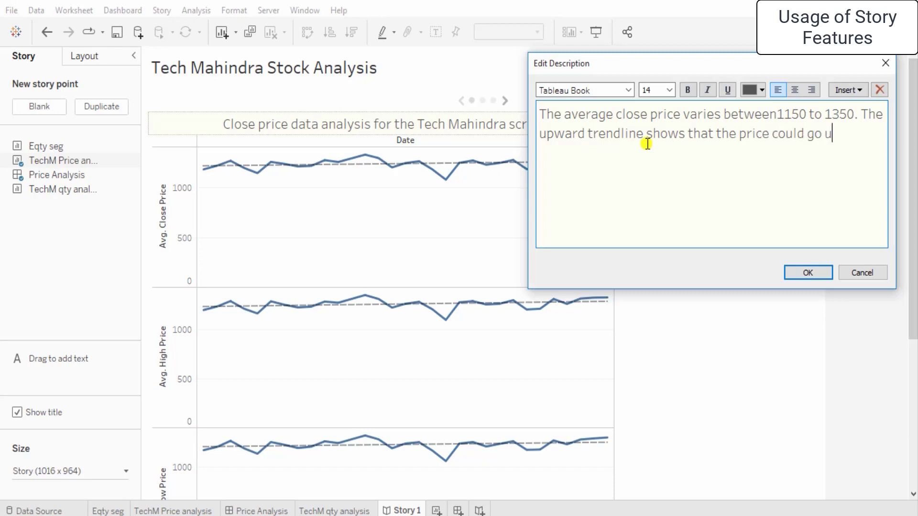
{"action": "type", "text": "p to 1500 or higher"}
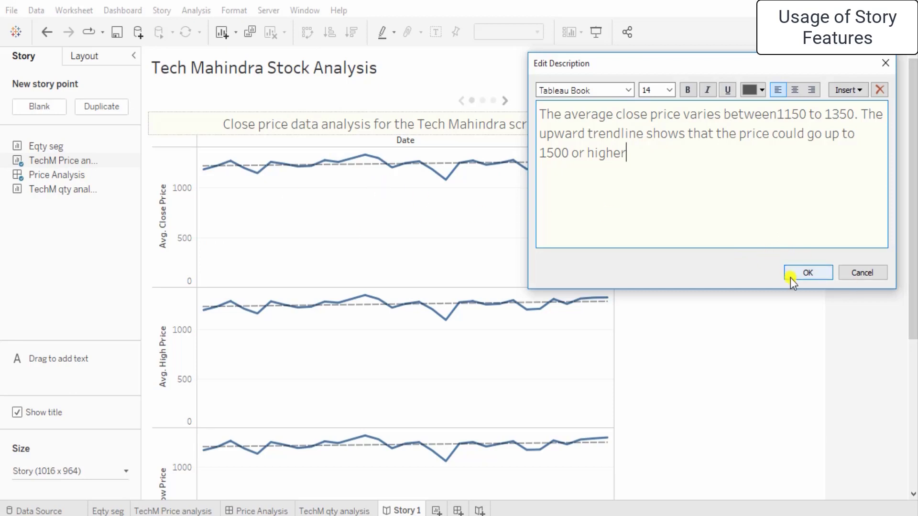
{"action": "left_click", "coordinate": [805, 272]}
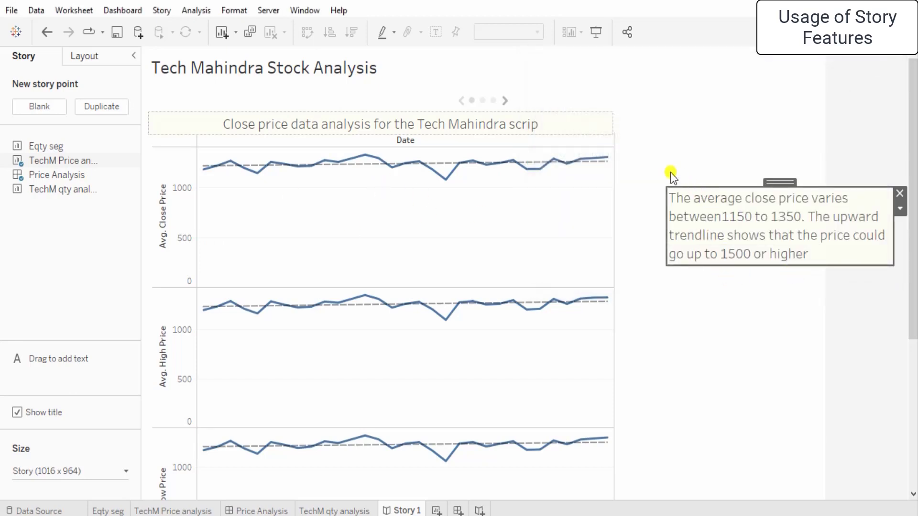
Move the description box beside the Avg. Close Price chart and resize it to fit the blank area.
{"action": "left_click_drag", "start_coordinate": [781, 184], "coordinate": [733, 156]}
{"action": "left_click_drag", "start_coordinate": [846, 237], "coordinate": [810, 231]}
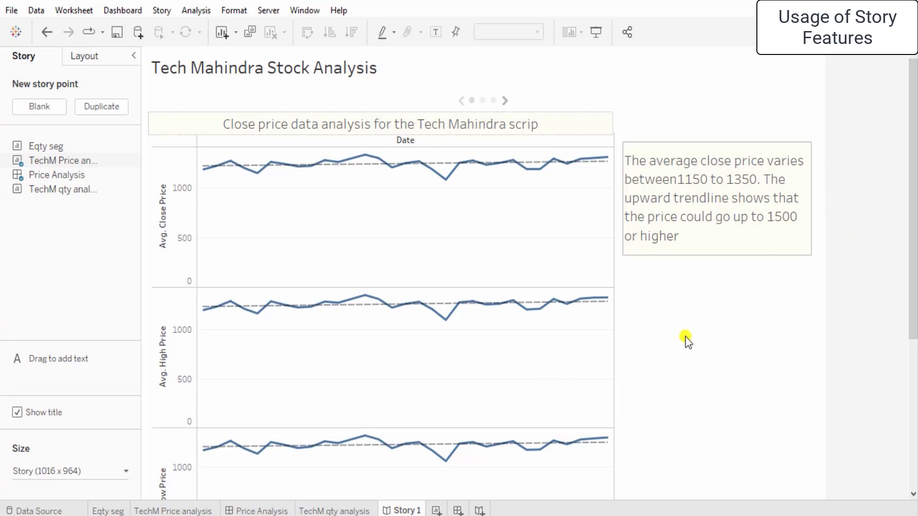
Examine the average high, low and open price charts and their trend lines in the story point.
{"action": "scroll", "coordinate": [687, 341], "scroll_direction": "down", "scroll_amount": 3}
{"action": "scroll", "coordinate": [686, 341], "scroll_direction": "down", "scroll_amount": 3}
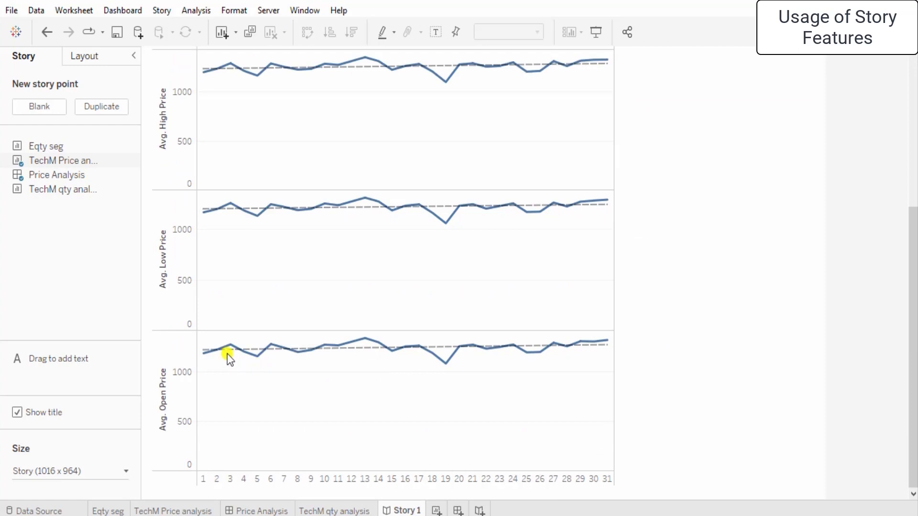
{"action": "mouse_move", "coordinate": [228, 353]}
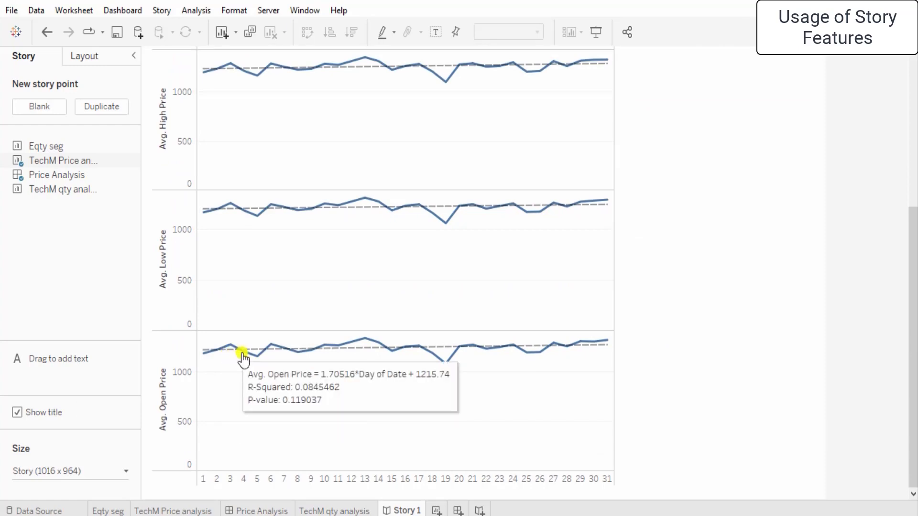
{"action": "mouse_move", "coordinate": [300, 360]}
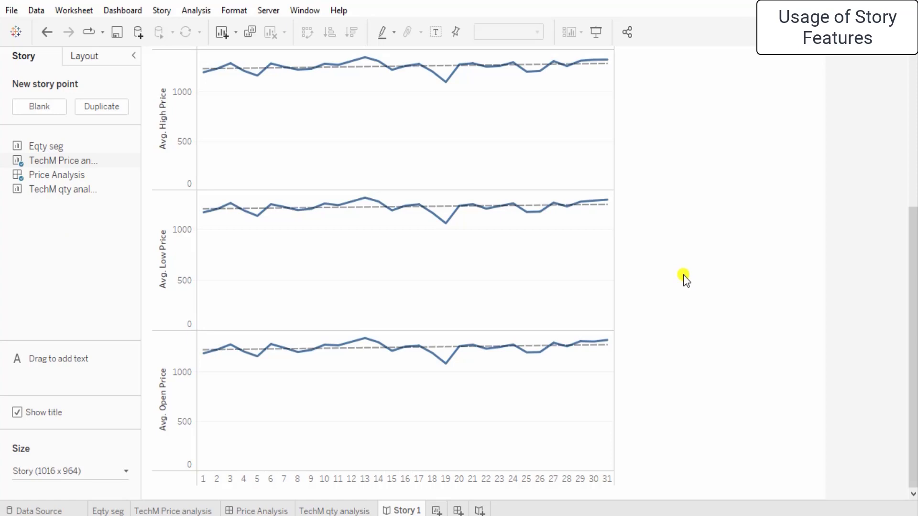
{"action": "scroll", "coordinate": [683, 275], "scroll_direction": "up", "scroll_amount": 3}
{"action": "scroll", "coordinate": [684, 274], "scroll_direction": "up", "scroll_amount": 1}
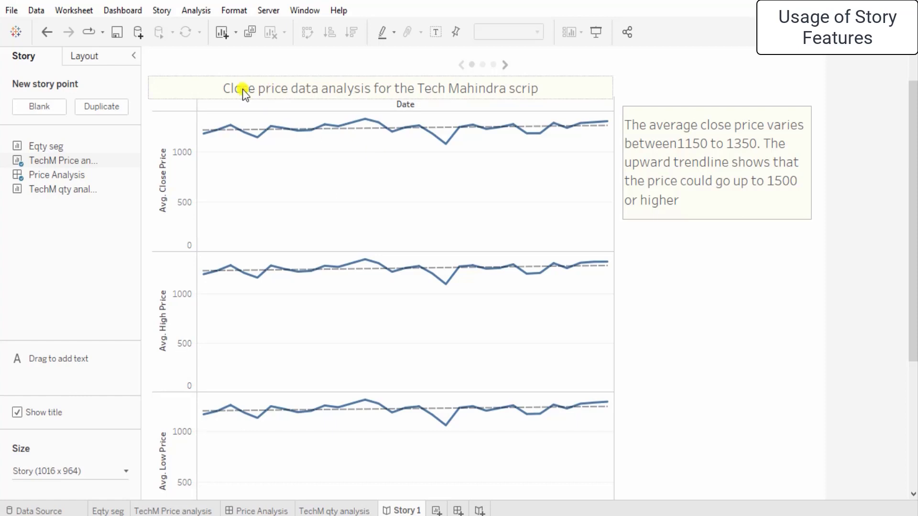
{"action": "scroll", "coordinate": [328, 267], "scroll_direction": "down", "scroll_amount": 2}
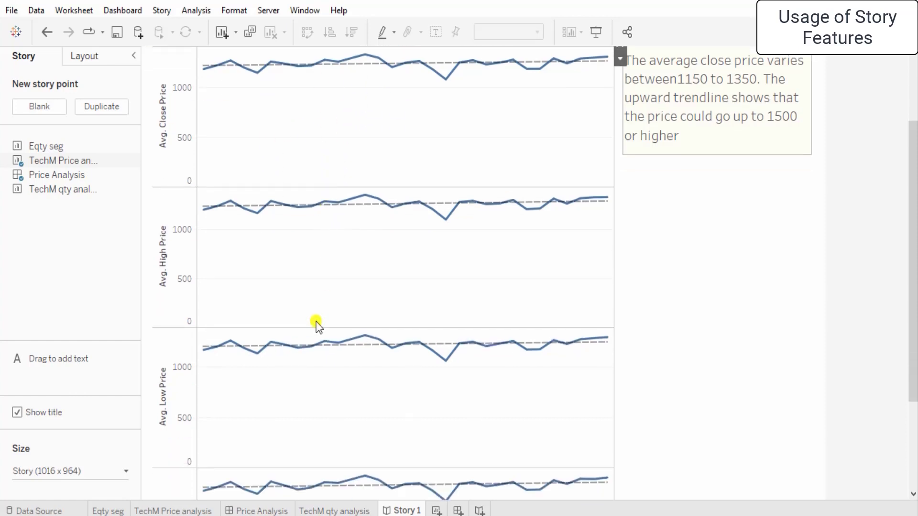
Change the caption above the charts to "Price data analysis for the Tech Mahindra scrip" and left-align it.
{"action": "scroll", "coordinate": [328, 301], "scroll_direction": "up", "scroll_amount": 3}
{"action": "left_click", "coordinate": [283, 85]}
{"action": "double_click", "coordinate": [282, 95]}
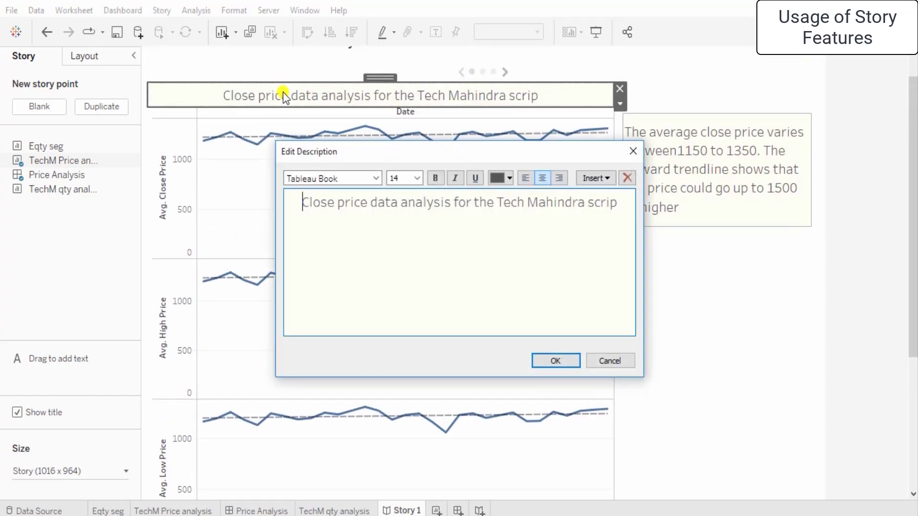
{"action": "left_click", "coordinate": [348, 202]}
{"action": "key", "text": "BackSpace"}
{"action": "key", "text": "BackSpace"}
{"action": "key", "text": "BackSpace"}
{"action": "key", "text": "BackSpace"}
{"action": "key", "text": "BackSpace"}
{"action": "key", "text": "BackSpace"}
{"action": "key", "text": "BackSpace"}
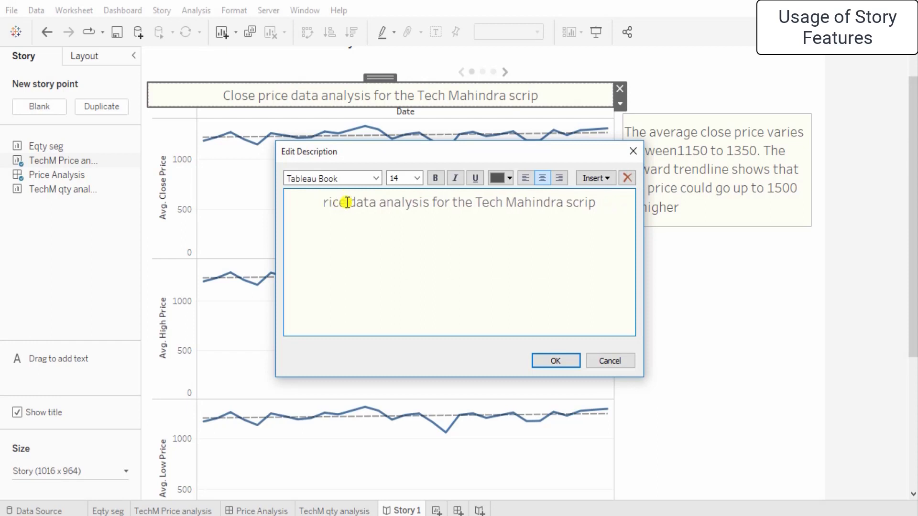
{"action": "type", "text": "P"}
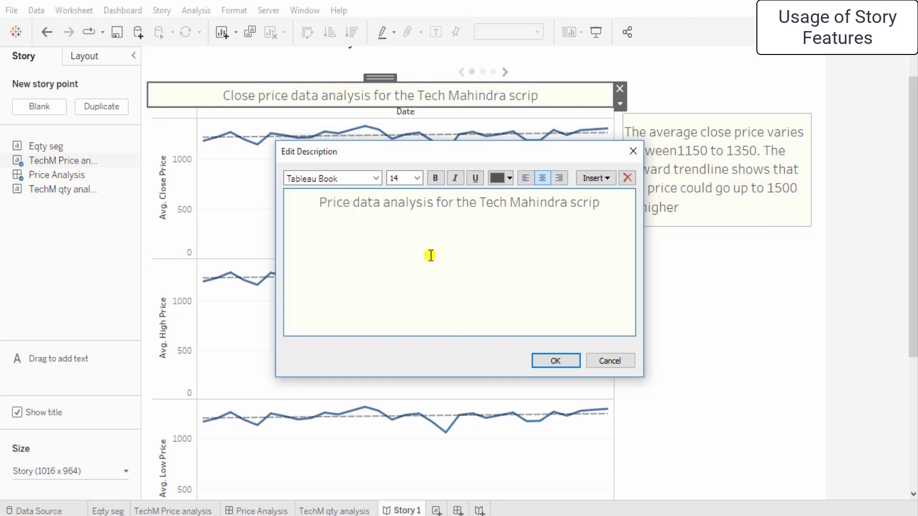
{"action": "left_click", "coordinate": [526, 178]}
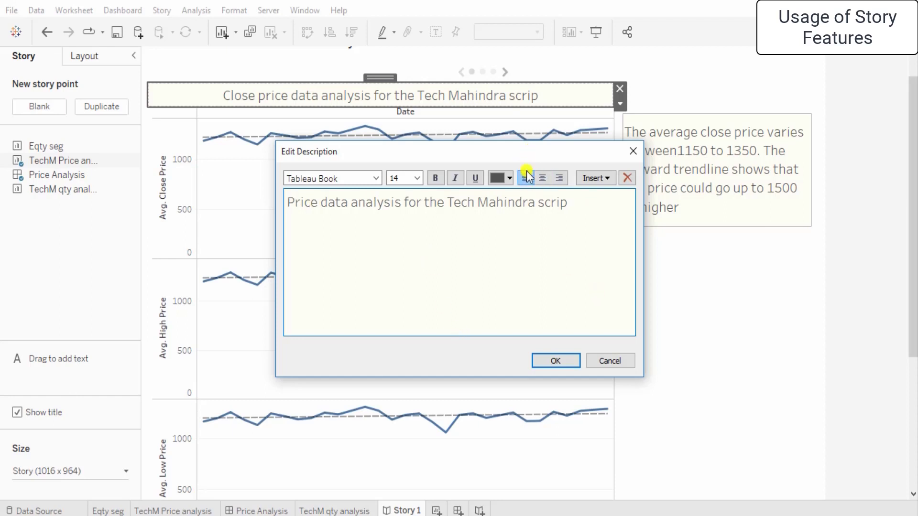
{"action": "left_click", "coordinate": [545, 359]}
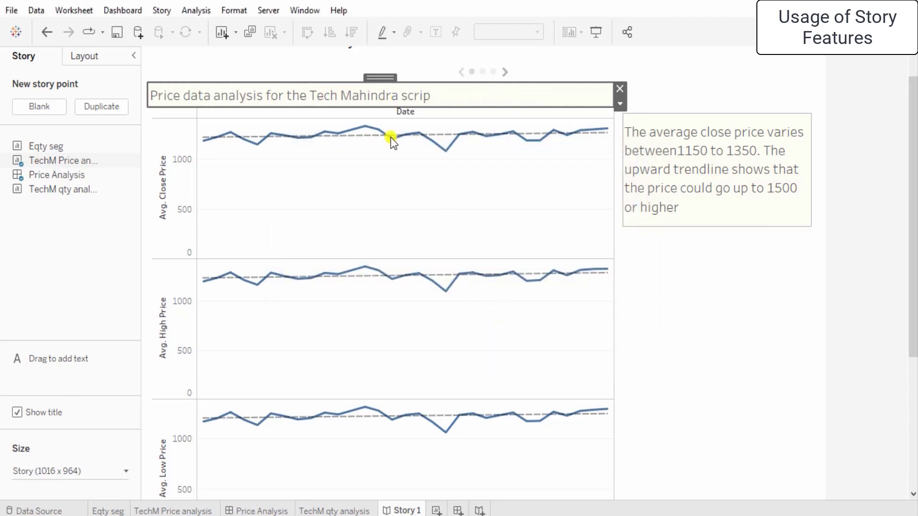
Centre-align the "Price data analysis for the Tech Mahindra scrip" caption above the charts.
{"action": "double_click", "coordinate": [314, 94]}
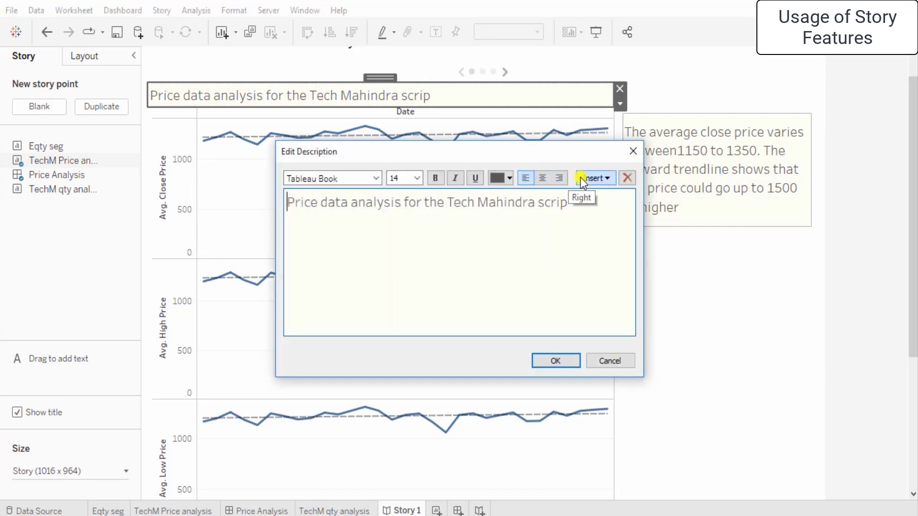
{"action": "left_click", "coordinate": [606, 178]}
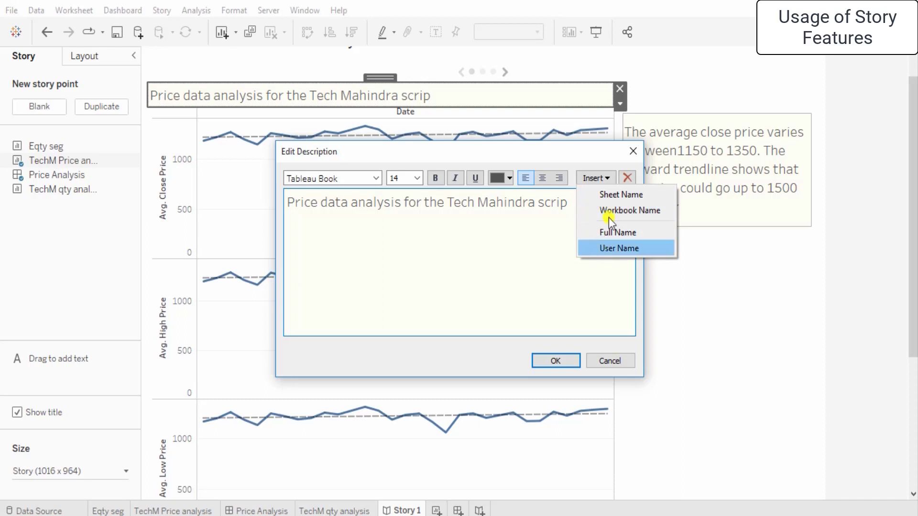
{"action": "left_click", "coordinate": [501, 243]}
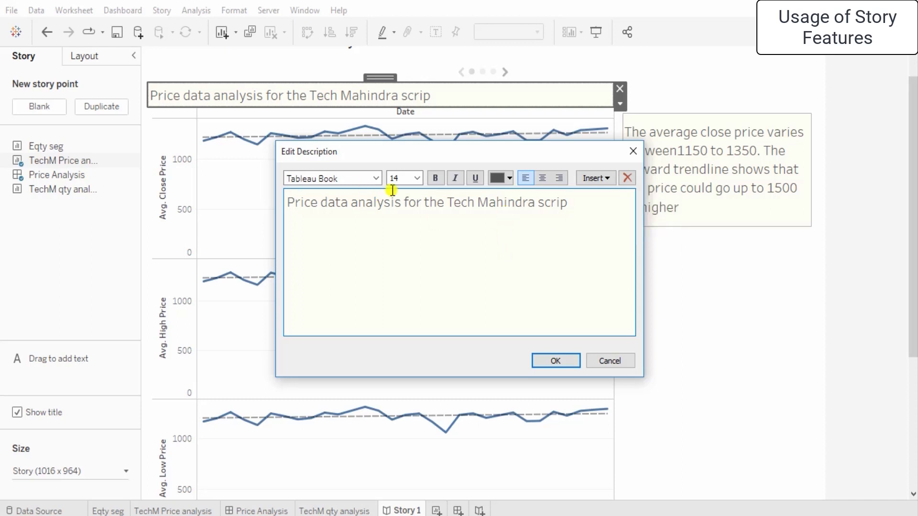
{"action": "left_click", "coordinate": [376, 178]}
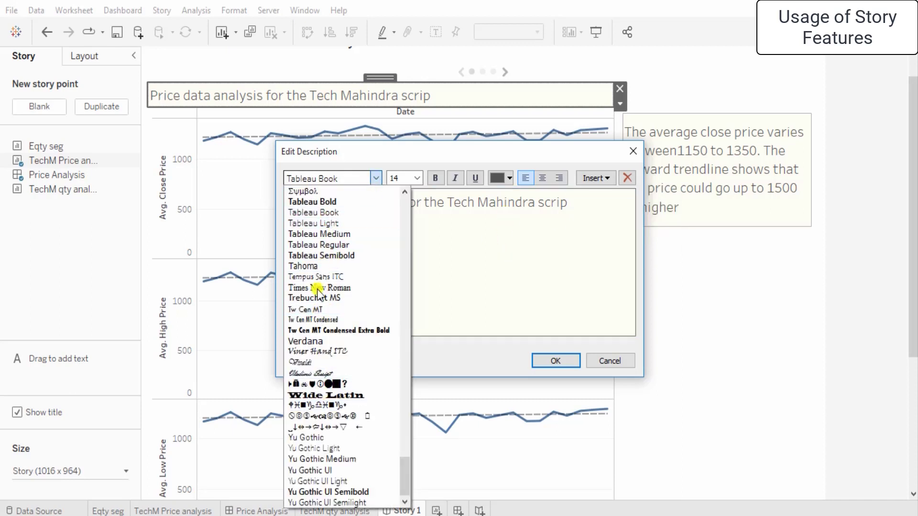
{"action": "left_click", "coordinate": [541, 195]}
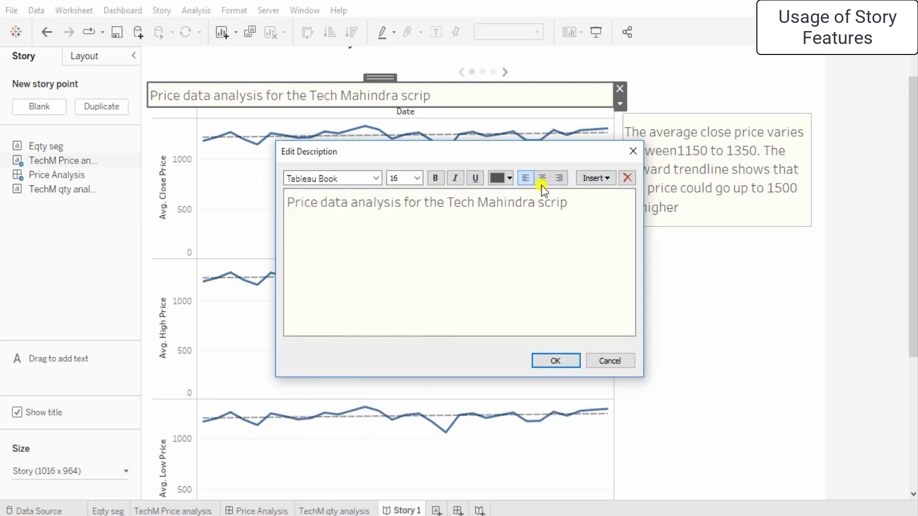
{"action": "left_click", "coordinate": [544, 177]}
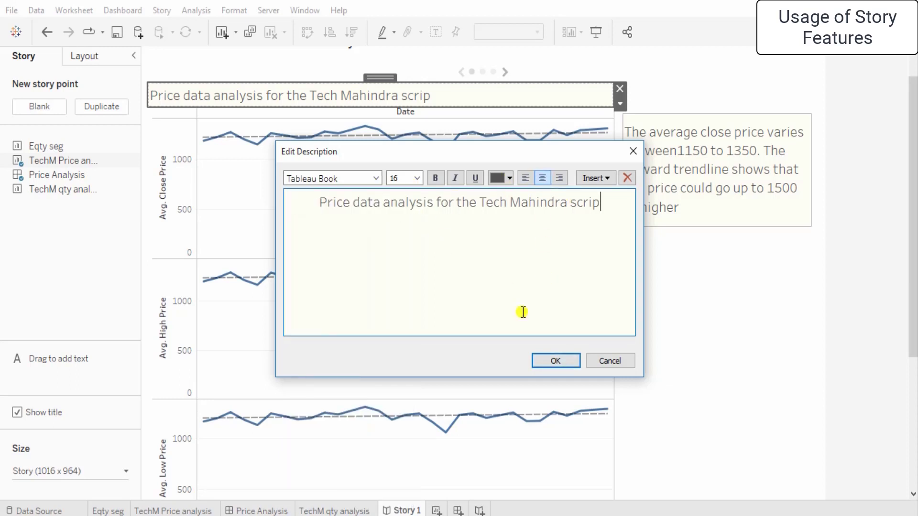
{"action": "left_click", "coordinate": [538, 359]}
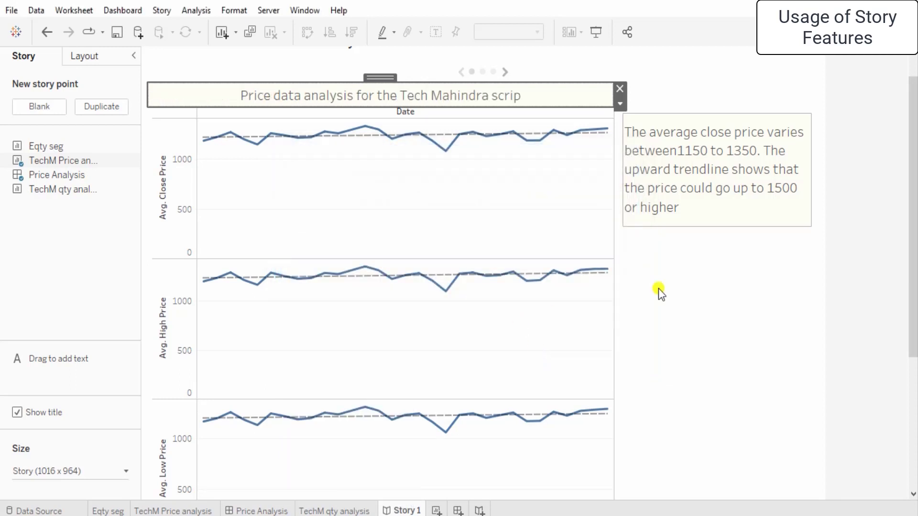
Try to set the font size of the description beside the charts to 12.
{"action": "double_click", "coordinate": [676, 140]}
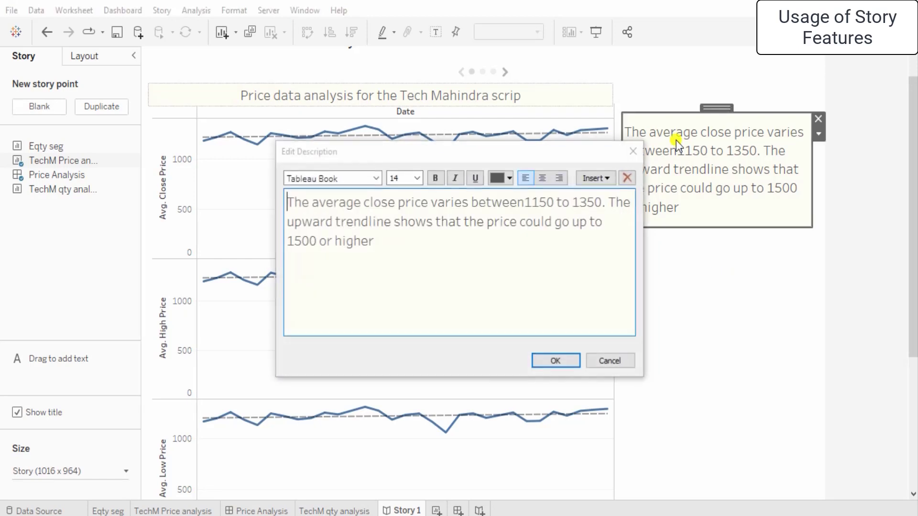
{"action": "left_click", "coordinate": [418, 178]}
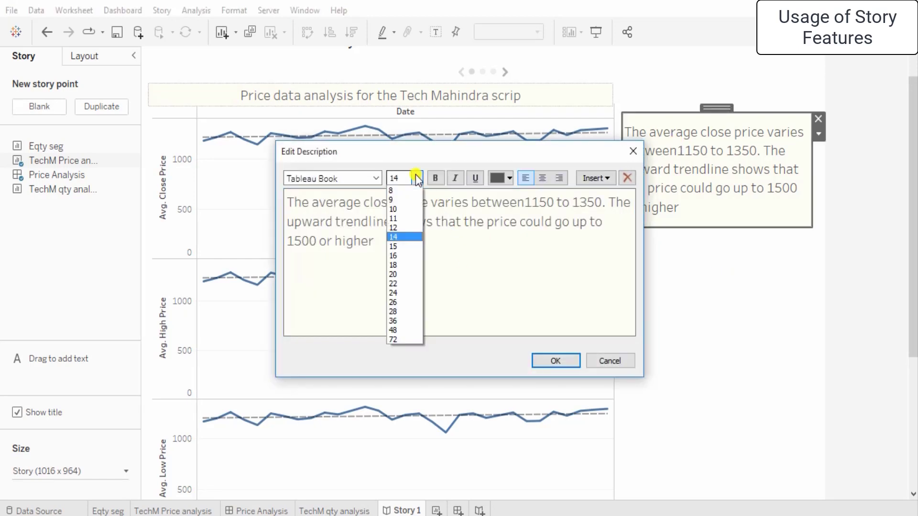
{"action": "left_click", "coordinate": [409, 226]}
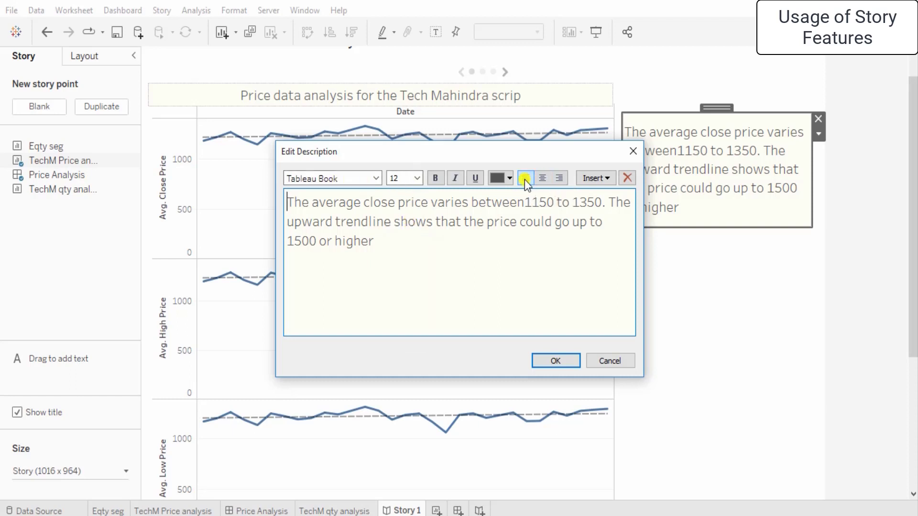
{"action": "left_click", "coordinate": [555, 361]}
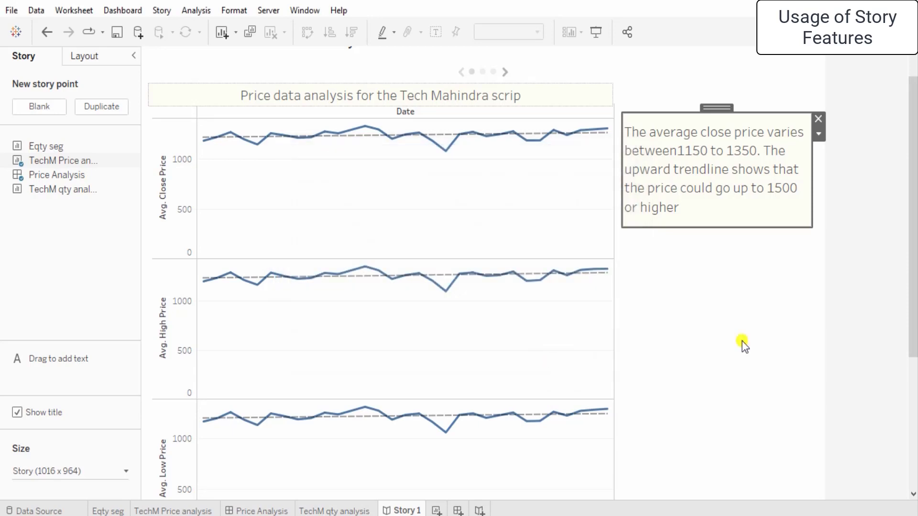
Try to set the description's font size to 11 without selecting its text.
{"action": "double_click", "coordinate": [718, 178]}
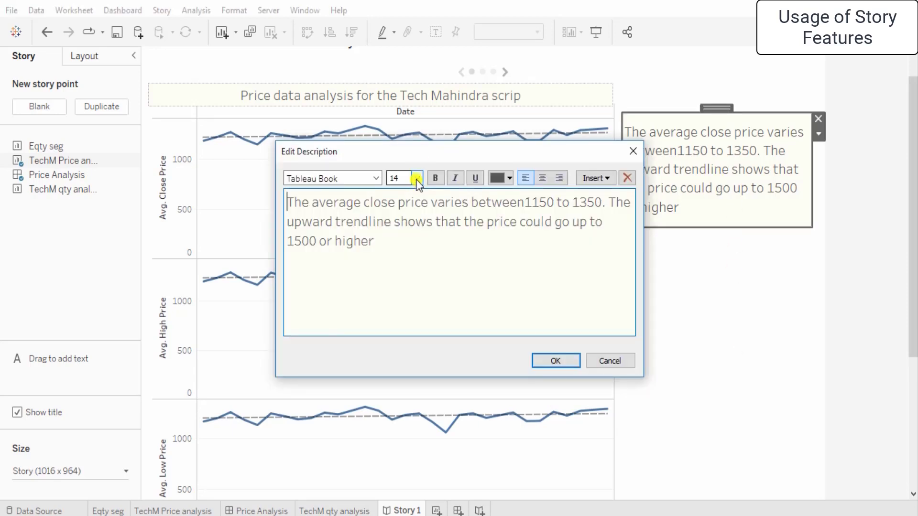
{"action": "left_click", "coordinate": [417, 179]}
{"action": "left_click", "coordinate": [403, 214]}
{"action": "left_click", "coordinate": [418, 177]}
{"action": "left_click", "coordinate": [400, 218]}
{"action": "left_click", "coordinate": [418, 177]}
{"action": "left_click", "coordinate": [402, 218]}
{"action": "left_click", "coordinate": [561, 362]}
Set the whole description text to font size 11 and shorten its box to fit the smaller text.
{"action": "double_click", "coordinate": [665, 168]}
{"action": "left_click_drag", "start_coordinate": [385, 247], "coordinate": [264, 197]}
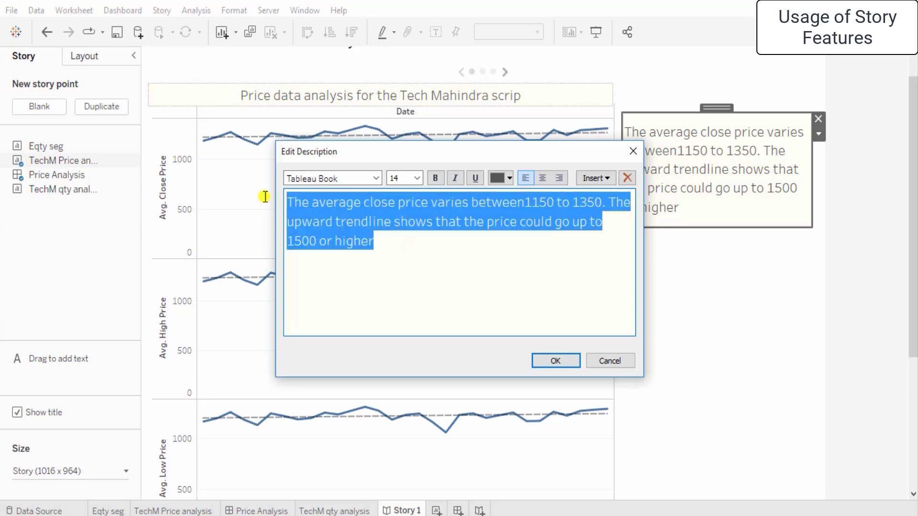
{"action": "left_click", "coordinate": [418, 177]}
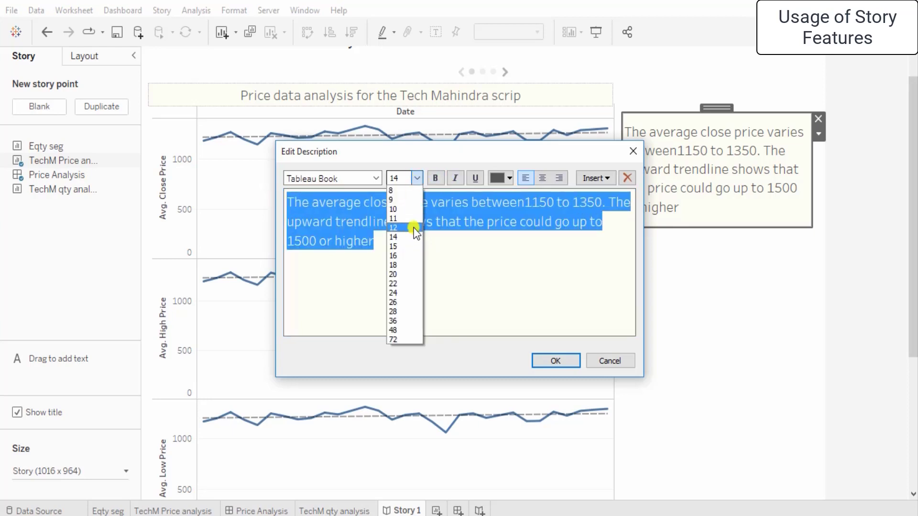
{"action": "left_click", "coordinate": [406, 218]}
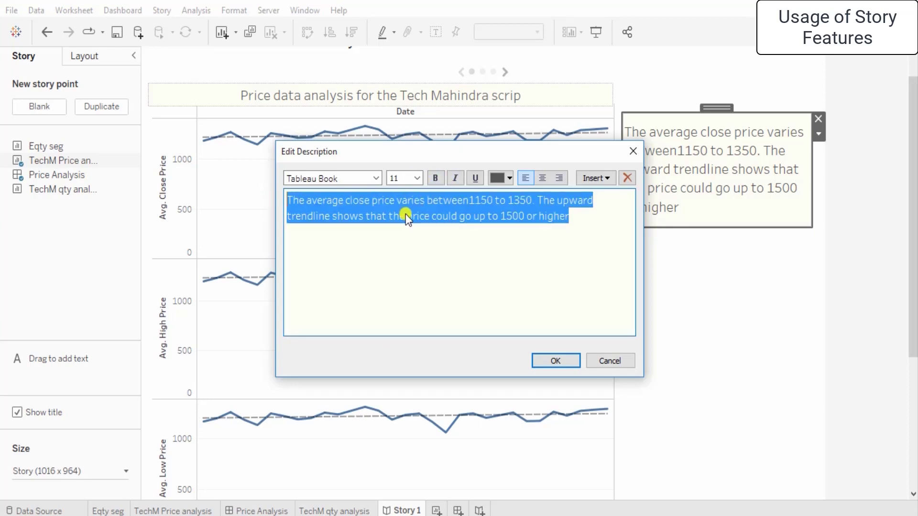
{"action": "left_click", "coordinate": [556, 361]}
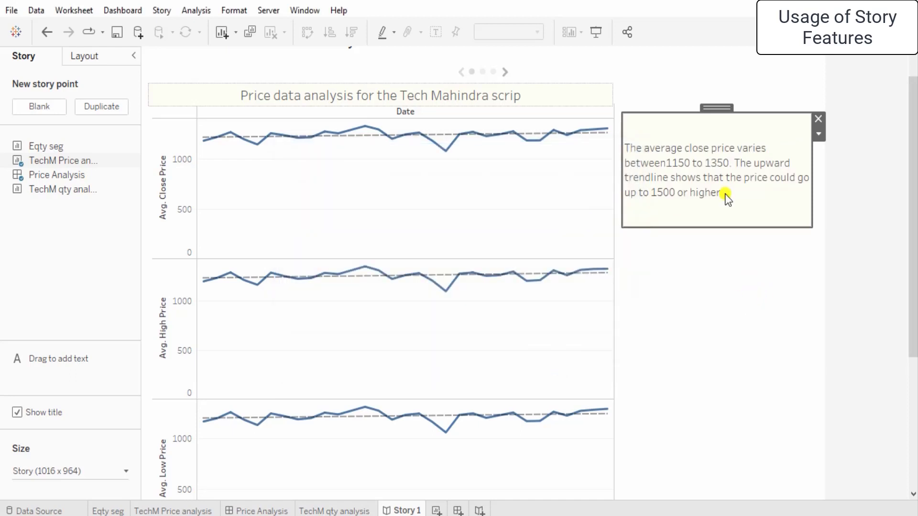
{"action": "left_click", "coordinate": [690, 264]}
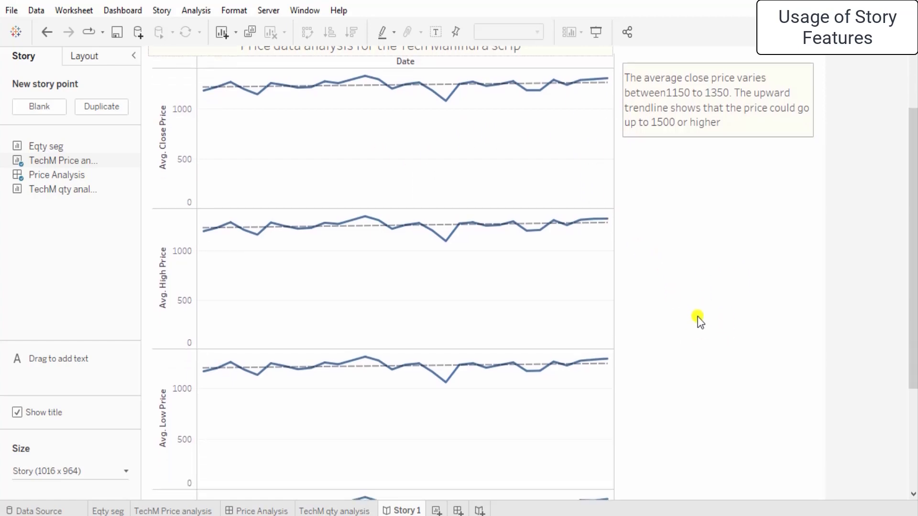
Examine the high, low and open price charts, highlighting day 9 on the date axis and checking the day 4 values.
{"action": "scroll", "coordinate": [698, 318], "scroll_direction": "down", "scroll_amount": 3}
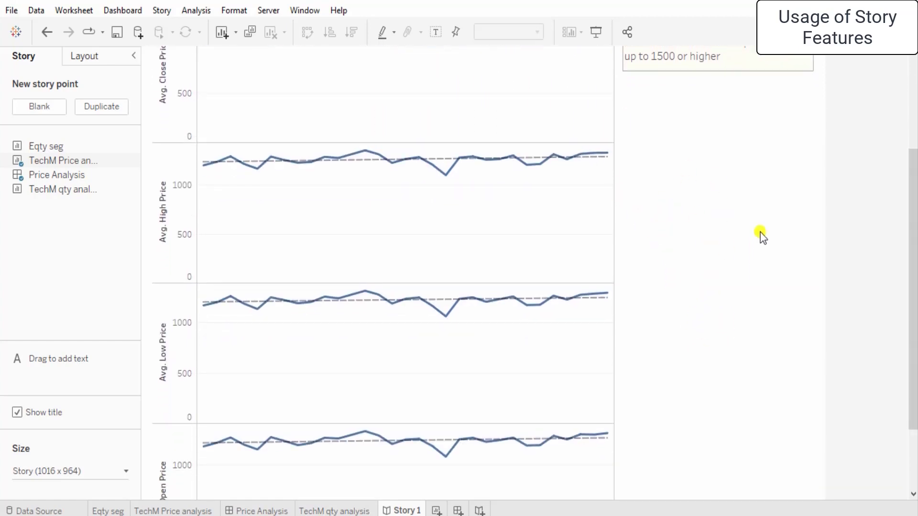
{"action": "scroll", "coordinate": [718, 188], "scroll_direction": "down", "scroll_amount": 1}
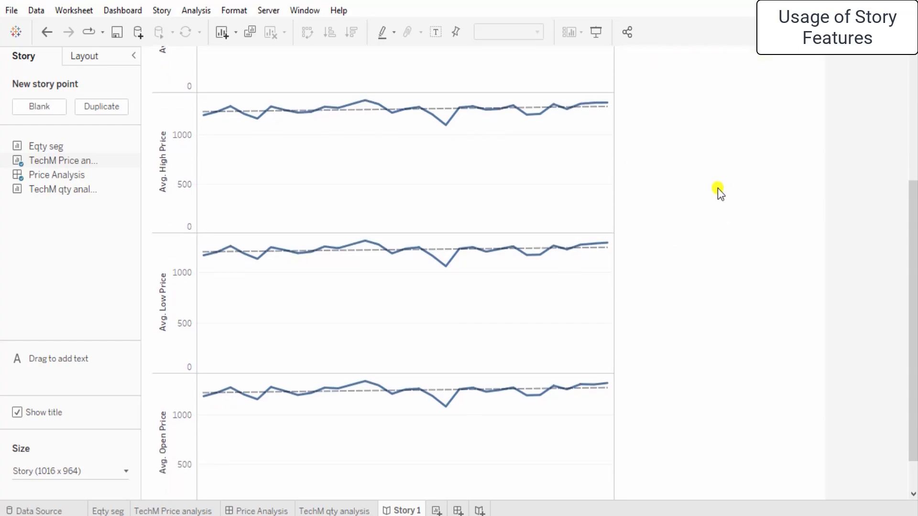
{"action": "scroll", "coordinate": [681, 289], "scroll_direction": "down", "scroll_amount": 1}
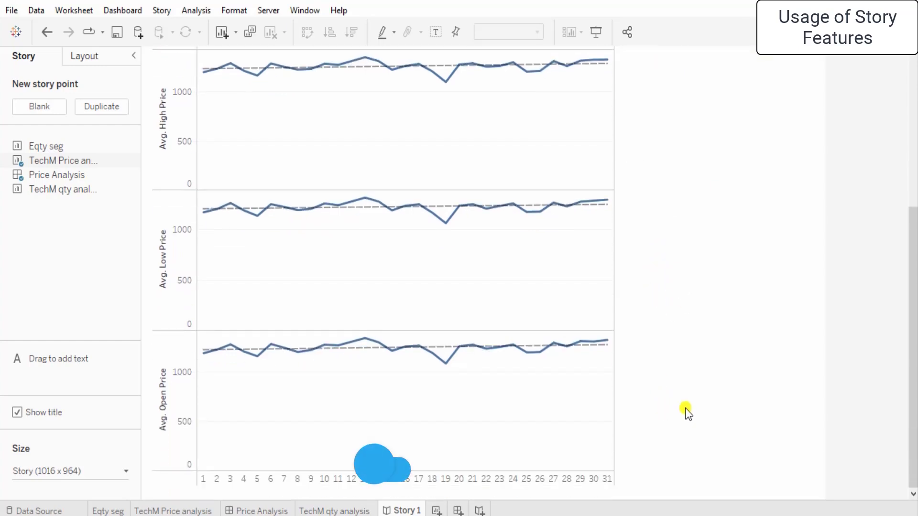
{"action": "left_click", "coordinate": [313, 478]}
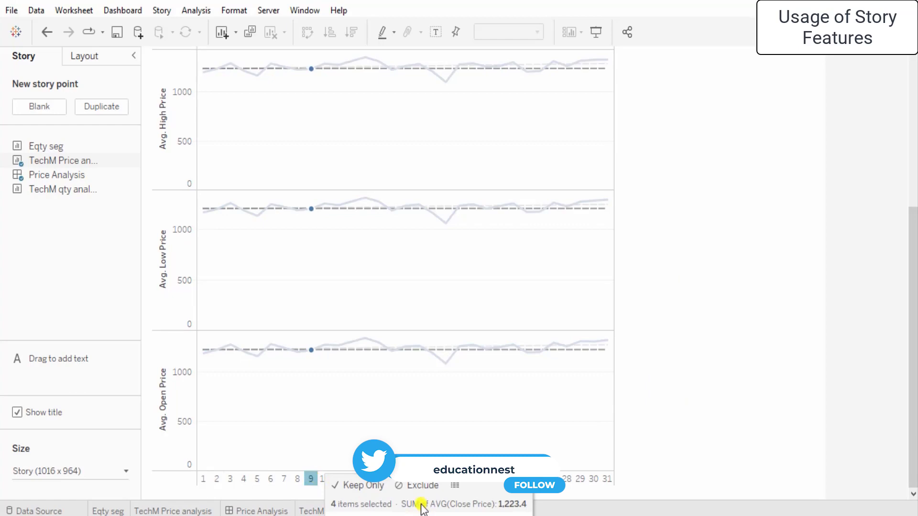
{"action": "left_click", "coordinate": [415, 420]}
{"action": "scroll", "coordinate": [406, 318], "scroll_direction": "up", "scroll_amount": 1}
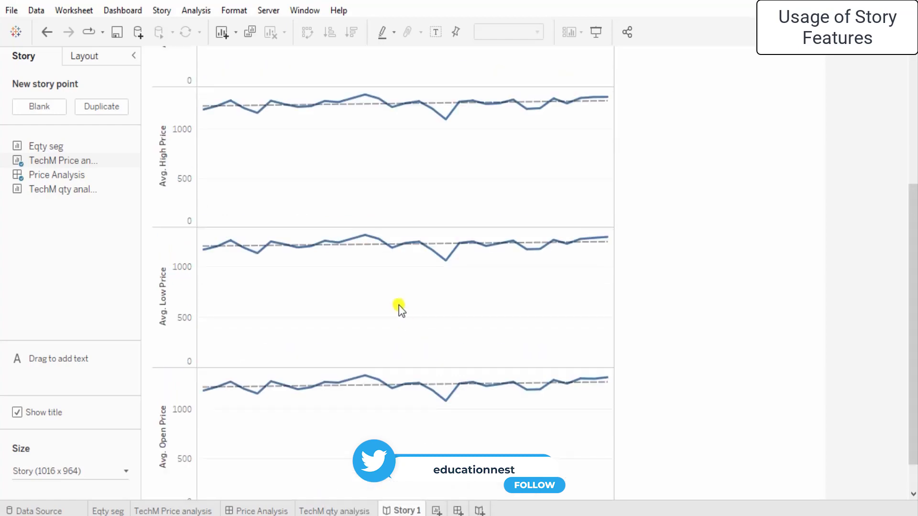
{"action": "mouse_move", "coordinate": [246, 258]}
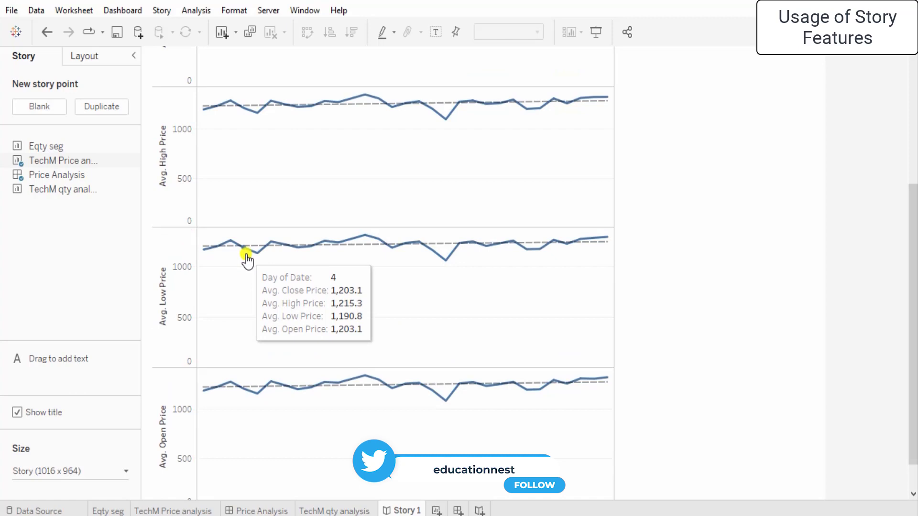
View the summary and full underlying data of the TechM Price analysis chart, looking through its rows and all columns.
{"action": "right_click", "coordinate": [336, 265]}
{"action": "left_click", "coordinate": [375, 296]}
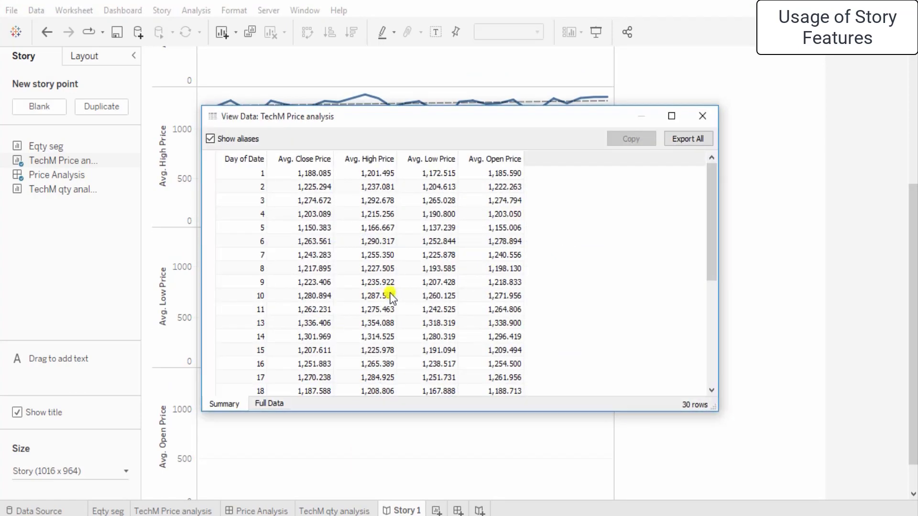
{"action": "left_click", "coordinate": [210, 138]}
{"action": "left_click", "coordinate": [262, 404]}
{"action": "scroll", "coordinate": [396, 239], "scroll_direction": "down", "scroll_amount": 6}
{"action": "scroll", "coordinate": [395, 239], "scroll_direction": "down", "scroll_amount": 10}
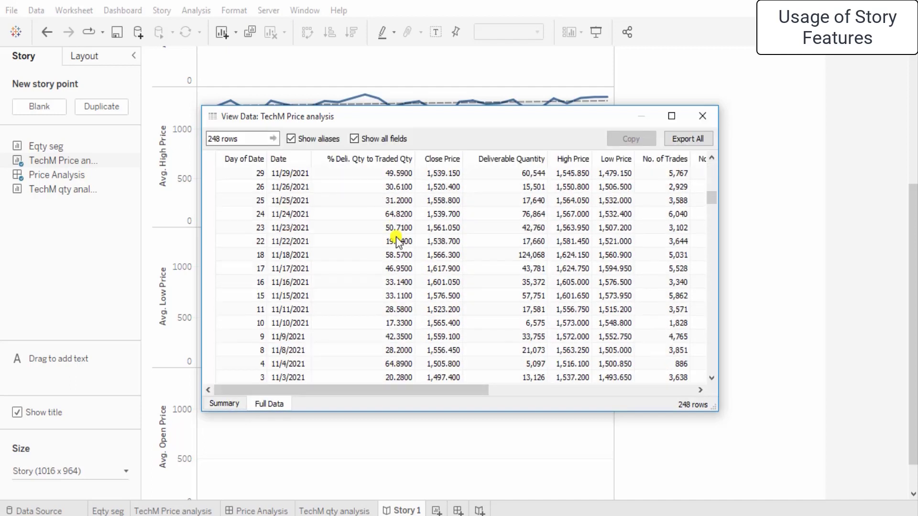
{"action": "left_click_drag", "start_coordinate": [403, 389], "coordinate": [683, 388]}
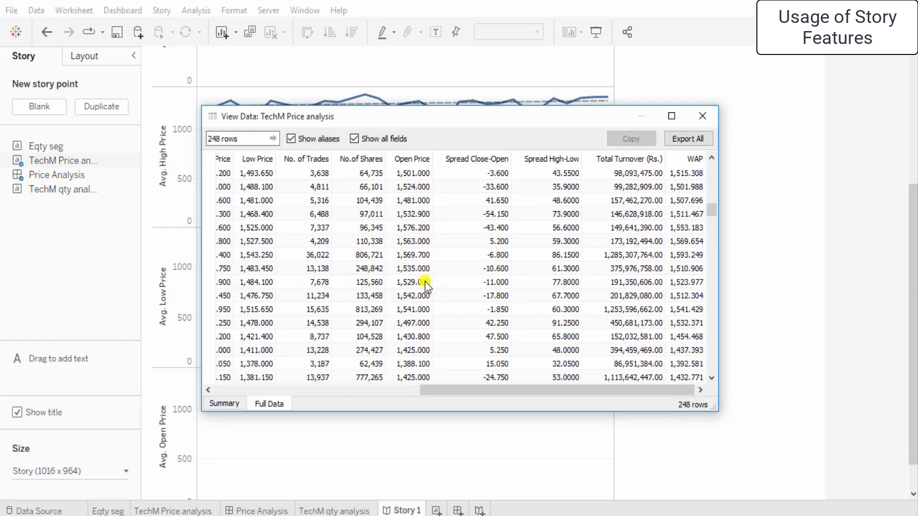
{"action": "left_click_drag", "start_coordinate": [539, 392], "coordinate": [333, 397]}
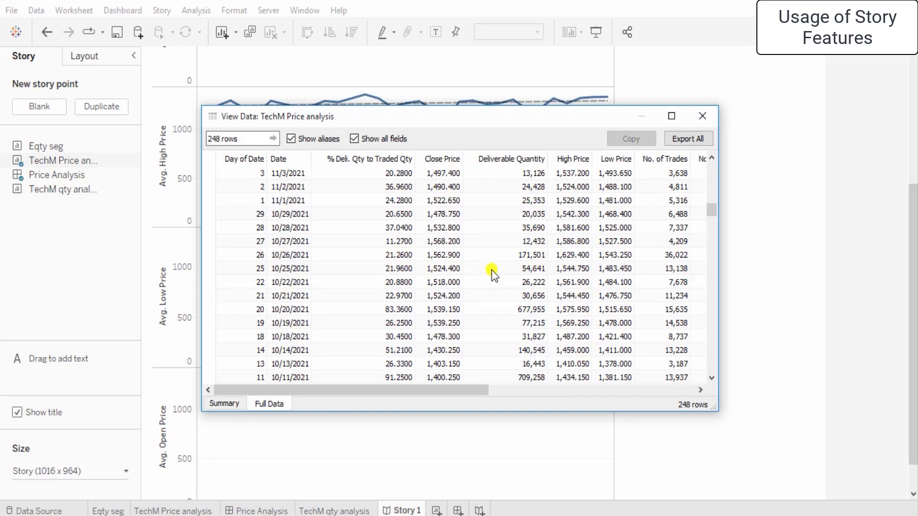
{"action": "left_click", "coordinate": [703, 118]}
Save the workbook with the annotated story point.
{"action": "scroll", "coordinate": [723, 280], "scroll_direction": "up", "scroll_amount": 5}
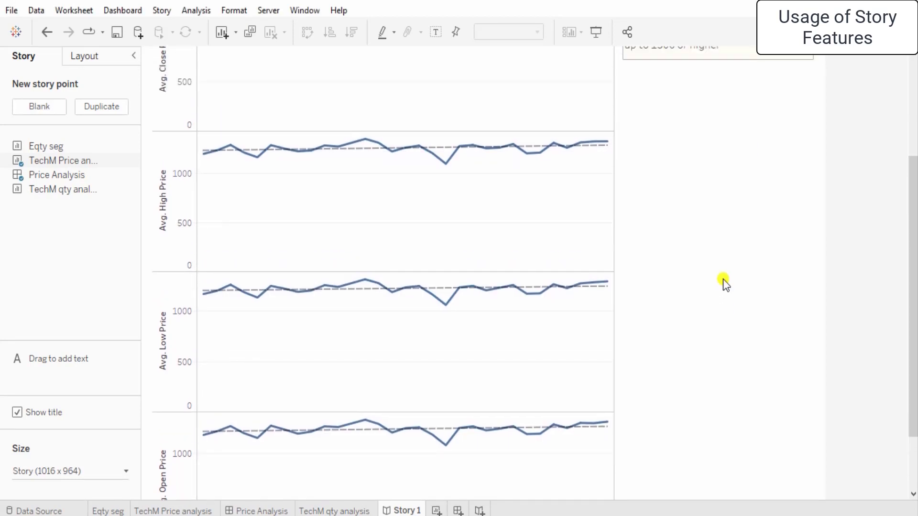
{"action": "scroll", "coordinate": [723, 280], "scroll_direction": "up", "scroll_amount": 2}
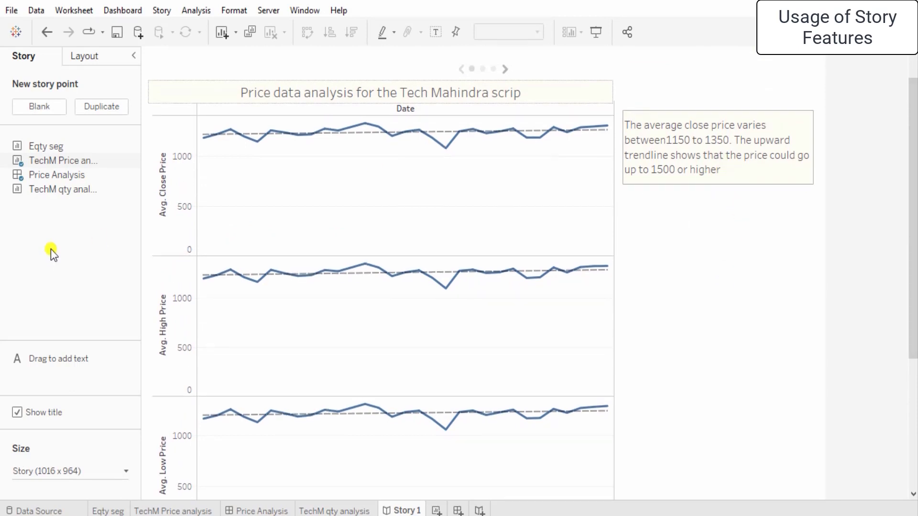
{"action": "left_click", "coordinate": [116, 33]}
Go to the story's second point and examine the Price Analysis dashboard's price, quantity and equity segment charts.
{"action": "scroll", "coordinate": [693, 306], "scroll_direction": "down", "scroll_amount": 1}
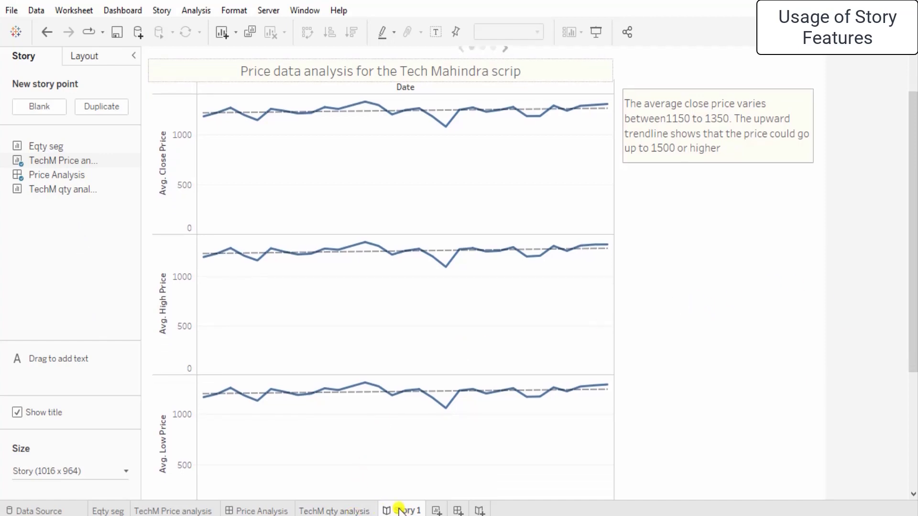
{"action": "scroll", "coordinate": [518, 435], "scroll_direction": "up", "scroll_amount": 2}
{"action": "scroll", "coordinate": [518, 435], "scroll_direction": "up", "scroll_amount": 1}
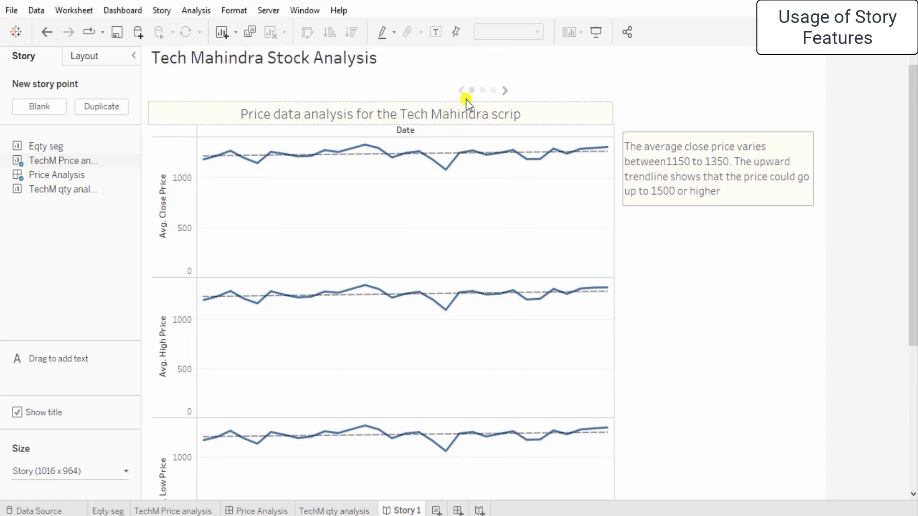
{"action": "left_click", "coordinate": [504, 92]}
{"action": "scroll", "coordinate": [469, 356], "scroll_direction": "down", "scroll_amount": 3}
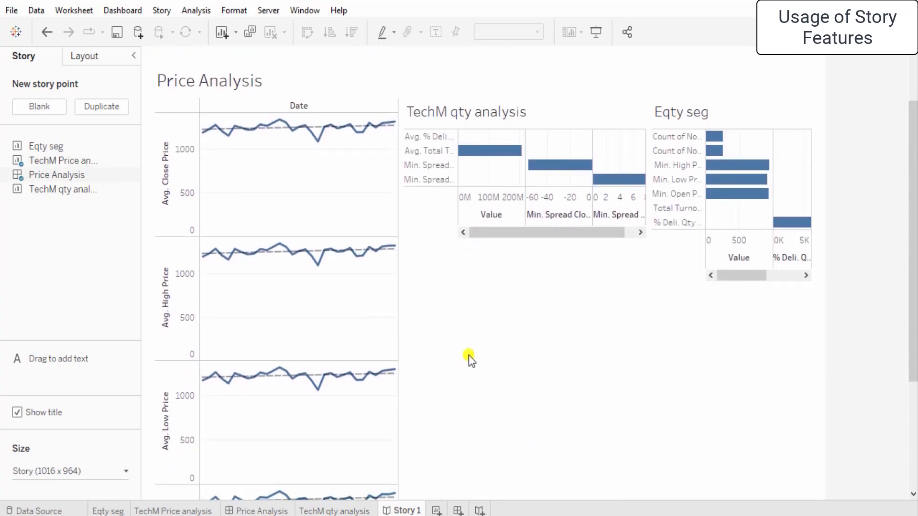
{"action": "scroll", "coordinate": [469, 356], "scroll_direction": "down", "scroll_amount": 3}
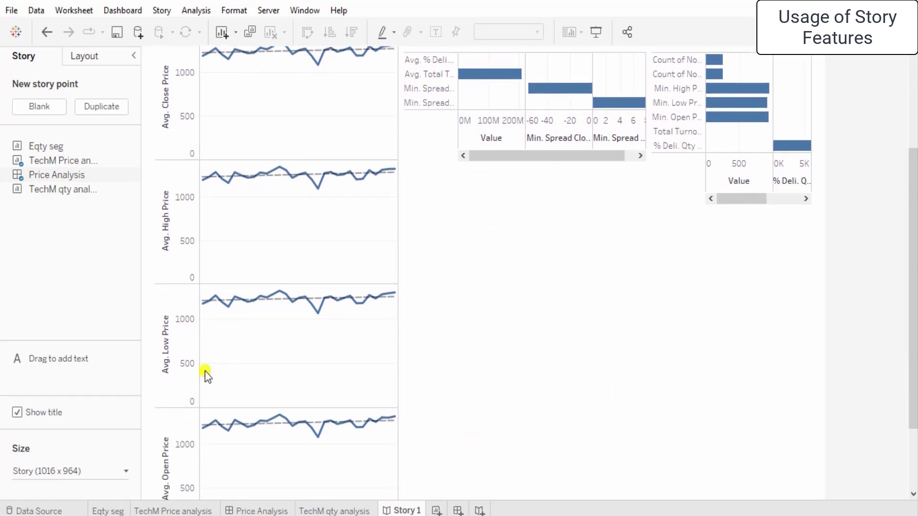
{"action": "scroll", "coordinate": [498, 338], "scroll_direction": "up", "scroll_amount": 3}
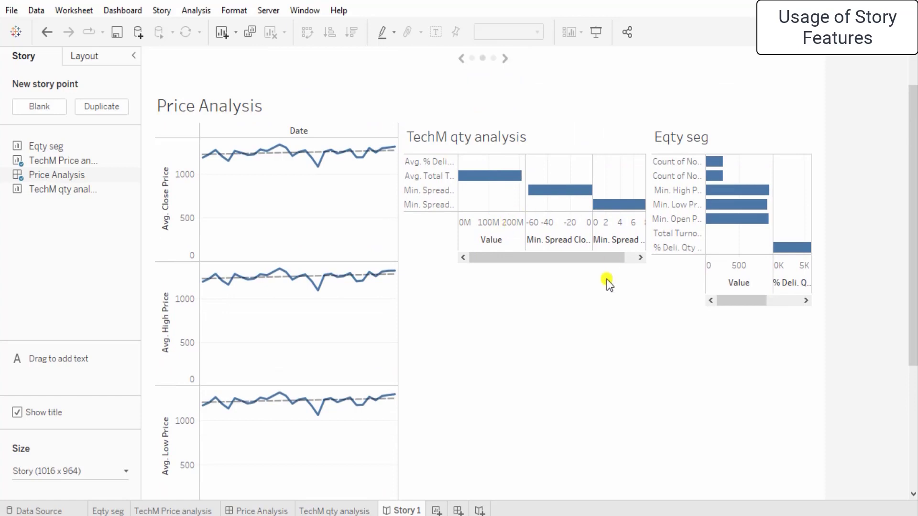
{"action": "mouse_move", "coordinate": [582, 201]}
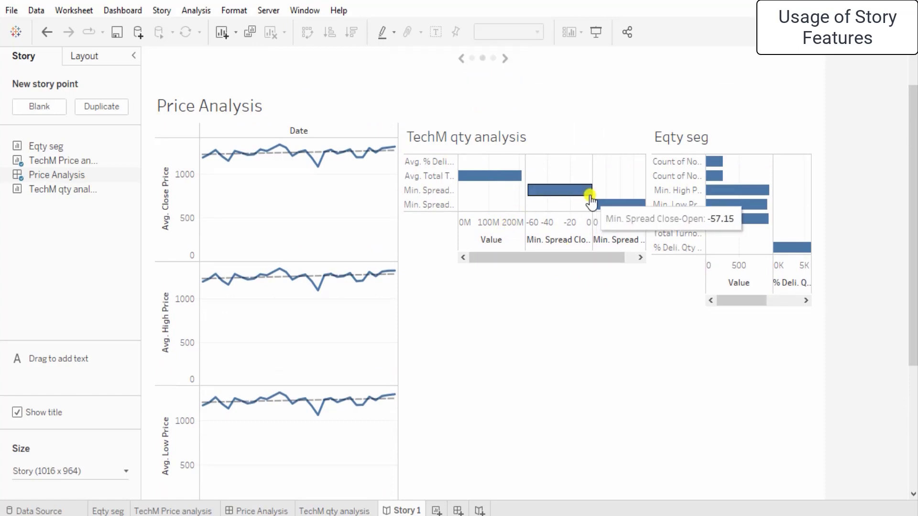
Check the Min. Spread High-Low, Min. Spread Close-Open and Avg. Total bars in the TechM qty analysis chart.
{"action": "left_click_drag", "start_coordinate": [576, 258], "coordinate": [584, 257]}
{"action": "mouse_move", "coordinate": [628, 206]}
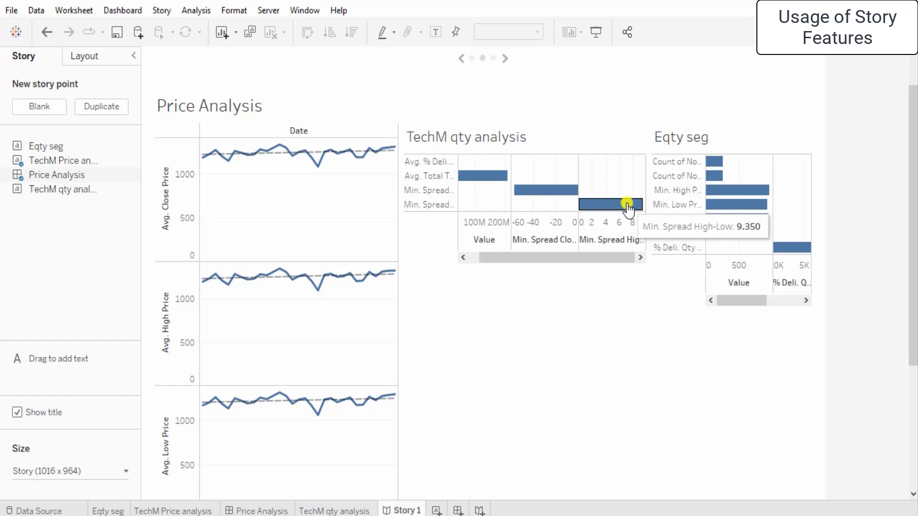
{"action": "mouse_move", "coordinate": [535, 191]}
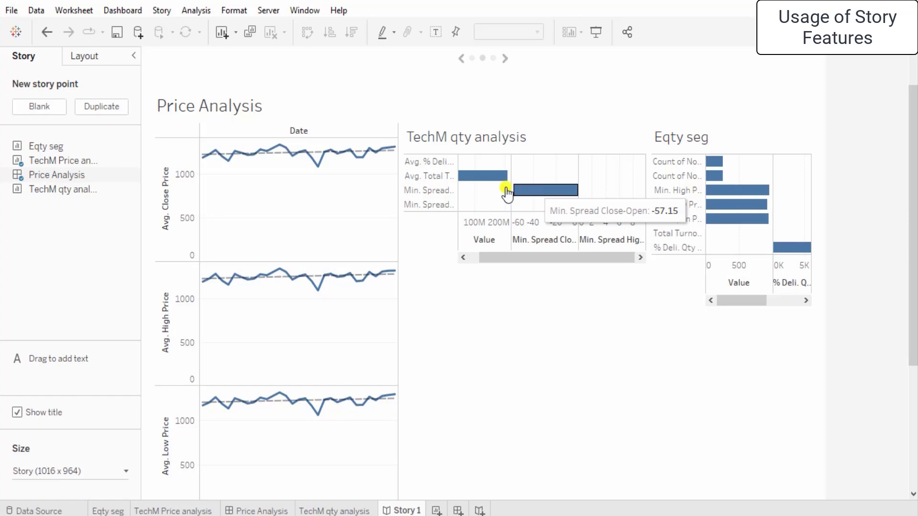
{"action": "mouse_move", "coordinate": [481, 178]}
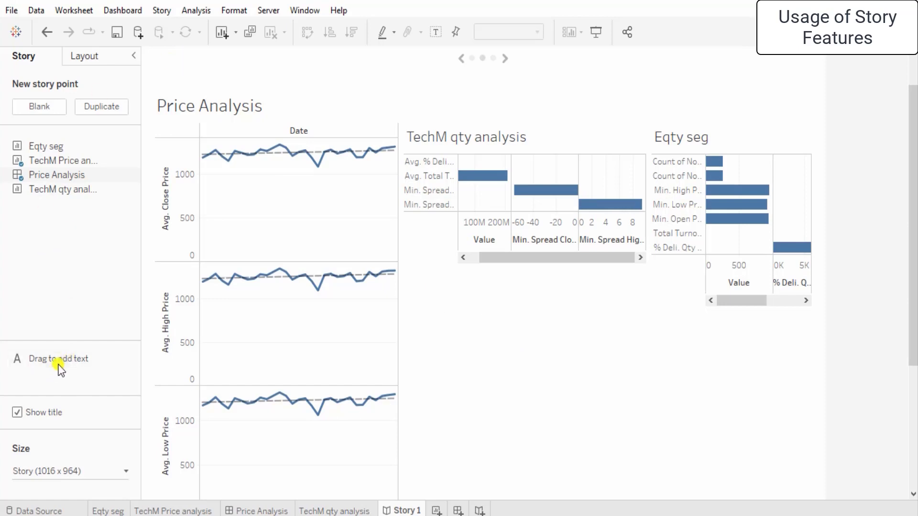
Add a two-line text description to the story point: "Min spread Open-Close = -57.15, and" / "Min spread High-Low=9.37".
{"action": "left_click_drag", "start_coordinate": [58, 366], "coordinate": [523, 339]}
{"action": "key", "text": "Escape"}
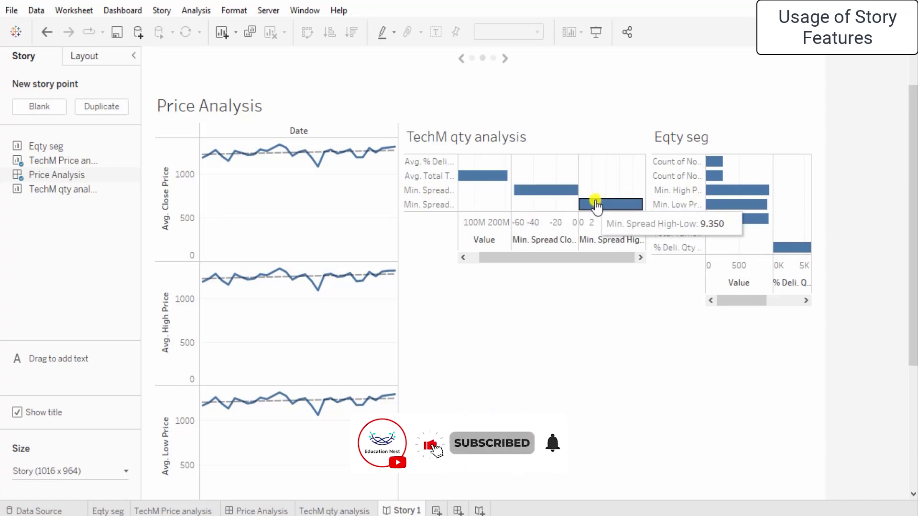
{"action": "left_click_drag", "start_coordinate": [78, 358], "coordinate": [478, 287]}
{"action": "type", "text": "Min spread "}
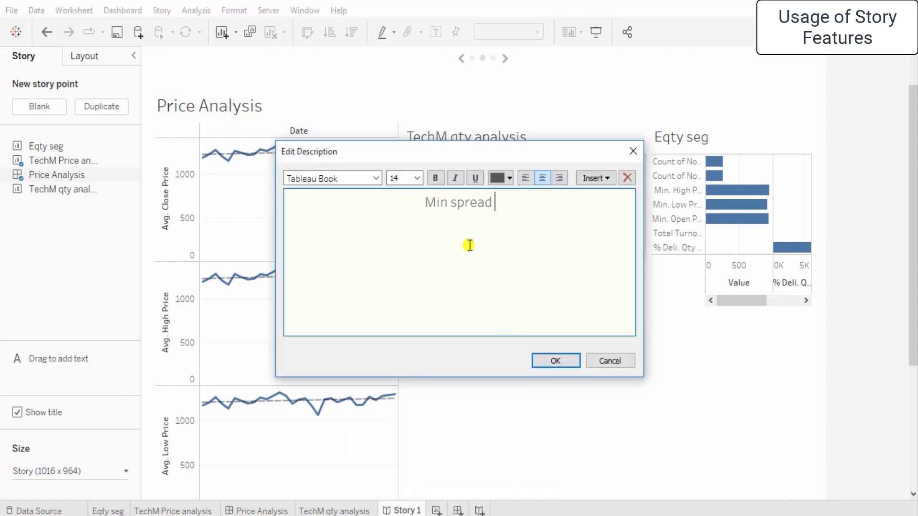
{"action": "type", "text": "Open-Close = -57"}
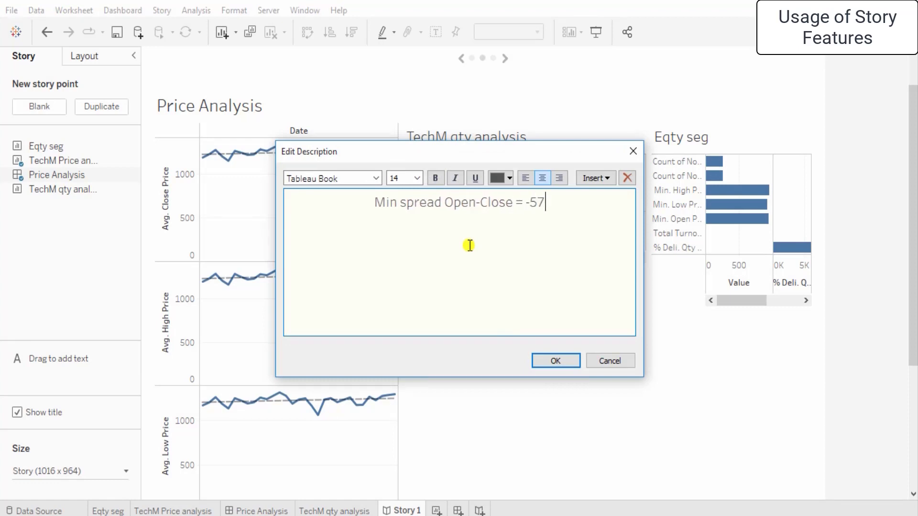
{"action": "type", "text": ".15, and "}
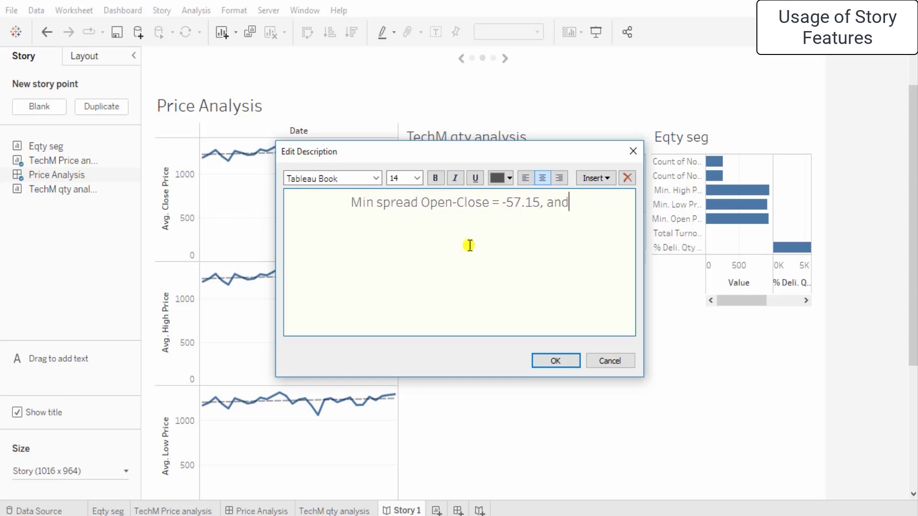
{"action": "type", "text": "Min spread"}
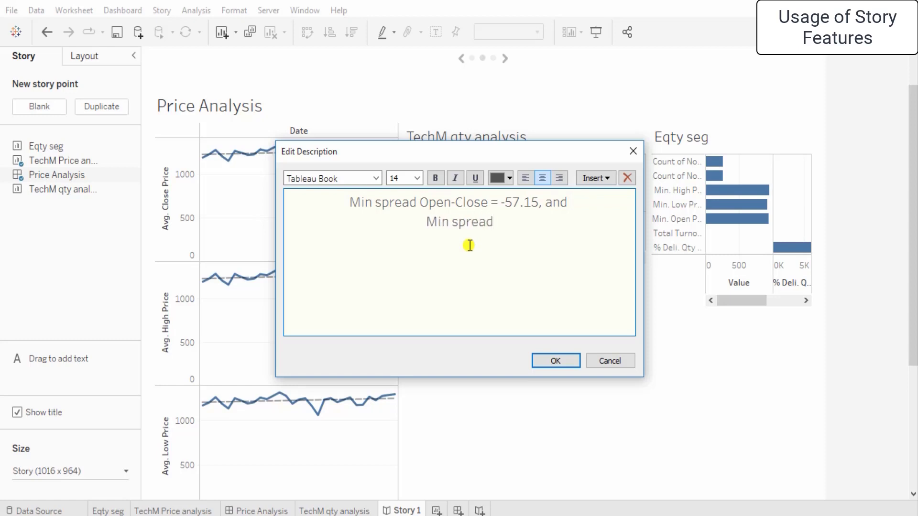
{"action": "type", "text": " High-L"}
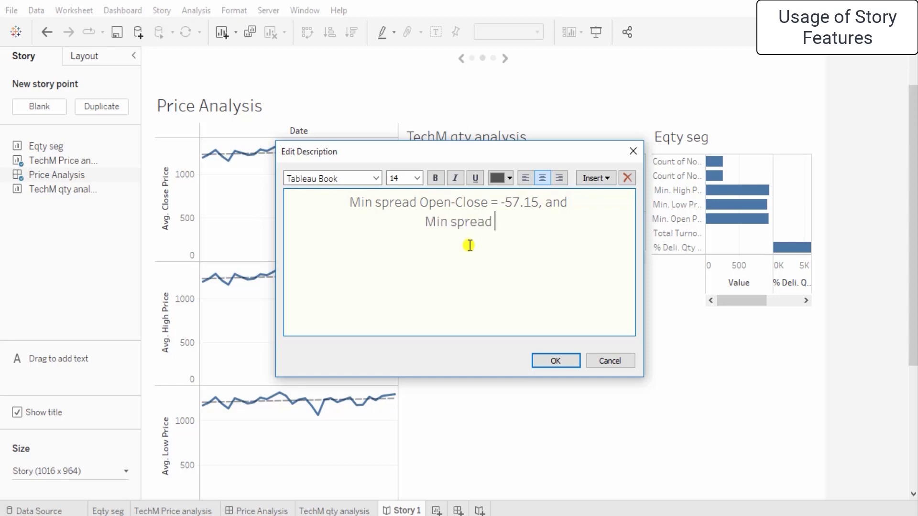
{"action": "type", "text": "ow"}
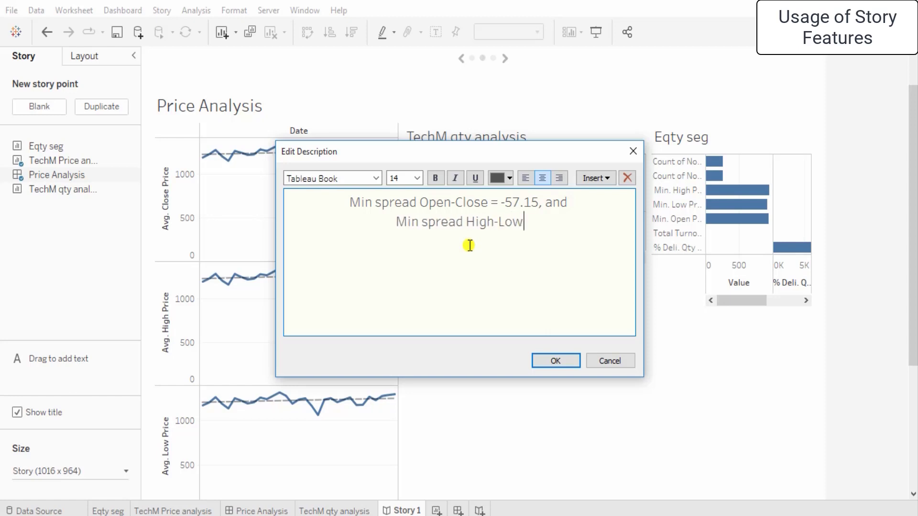
{"action": "type", "text": "=9.37"}
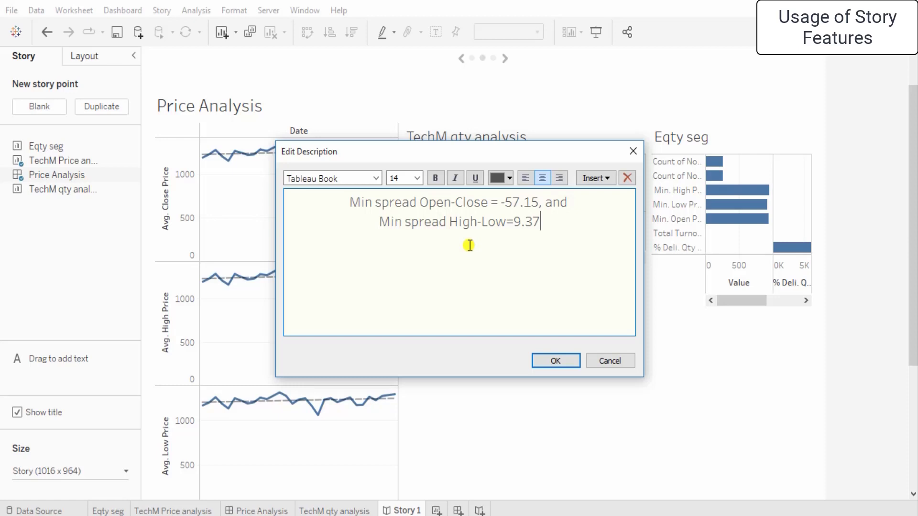
Set the spread description's font size to 11 and place the note directly beneath the TechM qty analysis chart.
{"action": "left_click_drag", "start_coordinate": [352, 202], "coordinate": [567, 233]}
{"action": "left_click", "coordinate": [417, 178]}
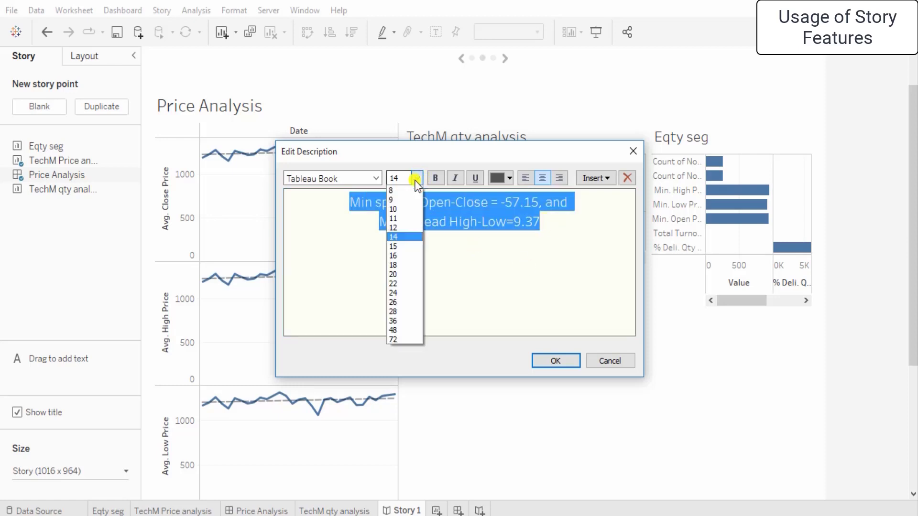
{"action": "left_click", "coordinate": [393, 218]}
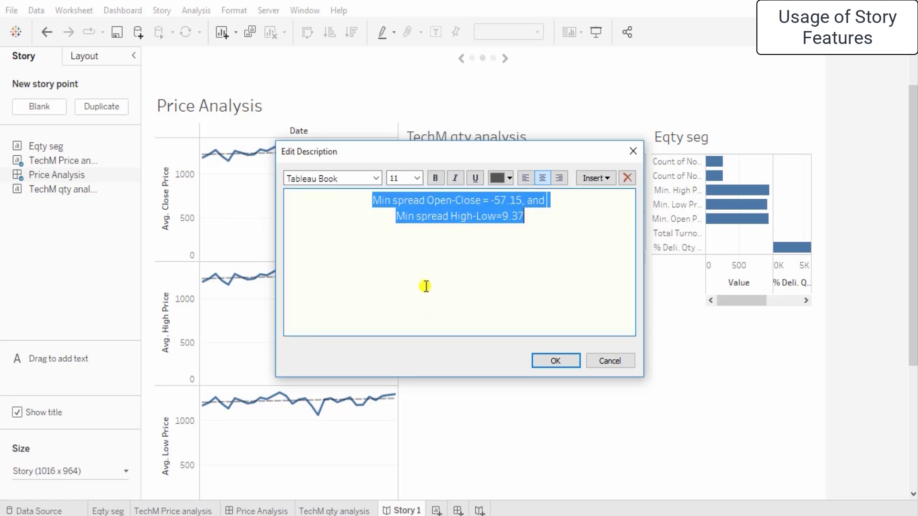
{"action": "left_click", "coordinate": [424, 284]}
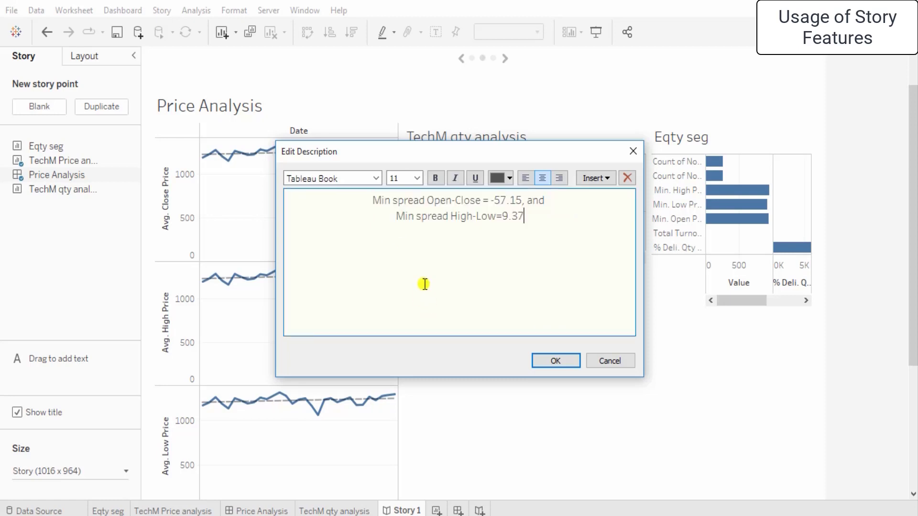
{"action": "left_click", "coordinate": [560, 361]}
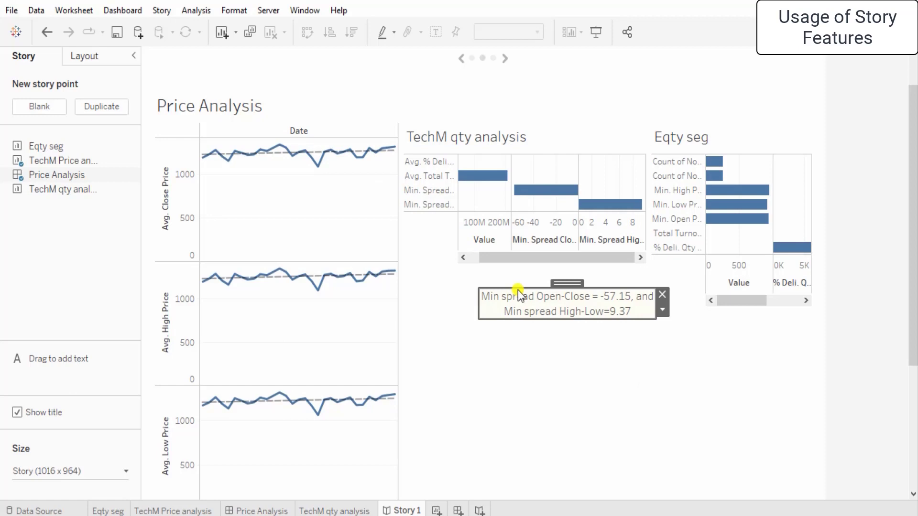
{"action": "left_click_drag", "start_coordinate": [581, 282], "coordinate": [539, 271]}
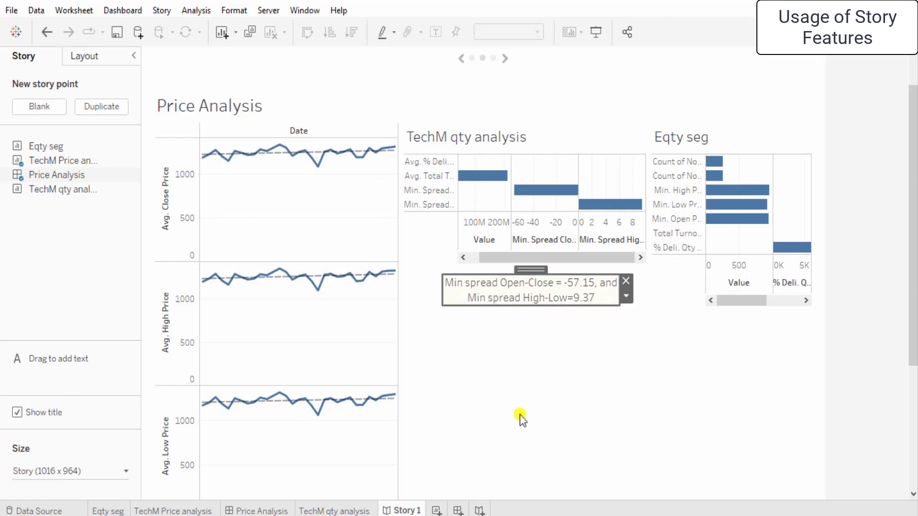
{"action": "left_click", "coordinate": [764, 341]}
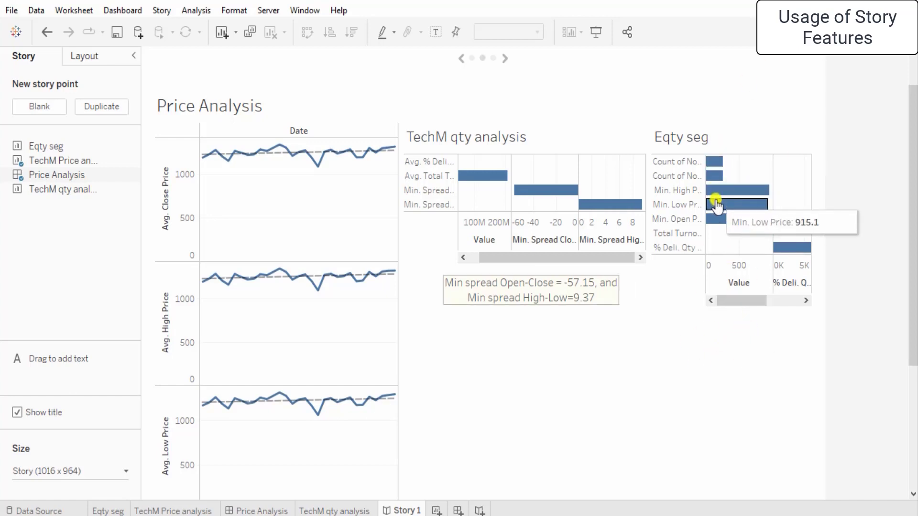
Examine the Eqty seg chart's minimum open, high and low prices, delivery-to-traded quantity and total turnover bars.
{"action": "mouse_move", "coordinate": [718, 221]}
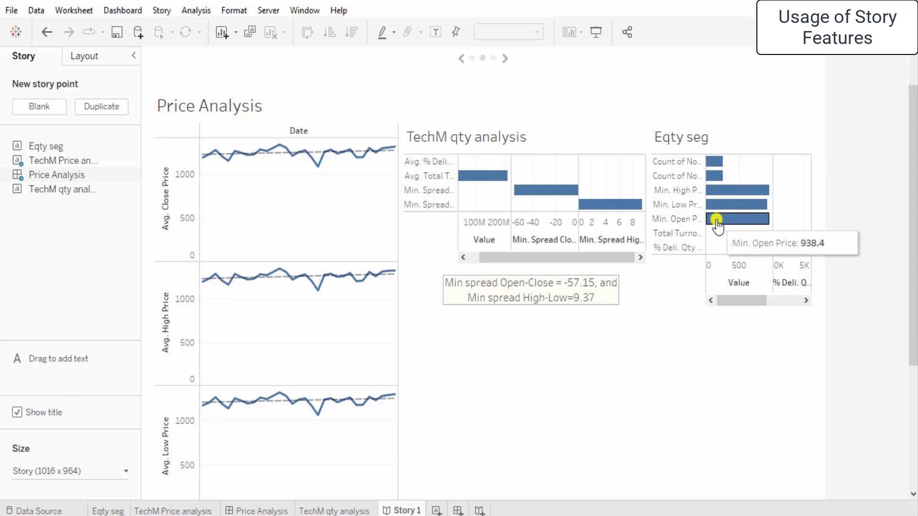
{"action": "mouse_move", "coordinate": [724, 196]}
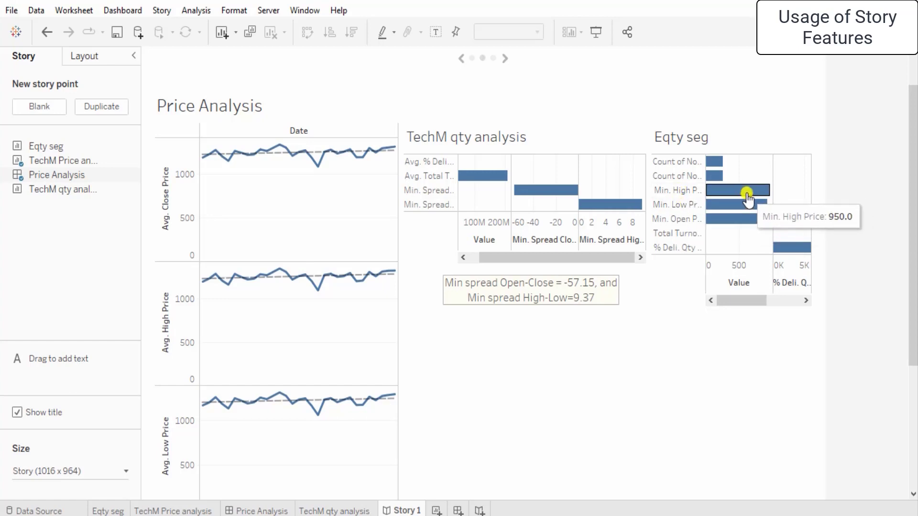
{"action": "mouse_move", "coordinate": [759, 301]}
{"action": "left_mouse_down"}
{"action": "mouse_move", "coordinate": [789, 305]}
{"action": "mouse_move", "coordinate": [758, 300]}
{"action": "mouse_move", "coordinate": [773, 307]}
{"action": "left_mouse_up"}
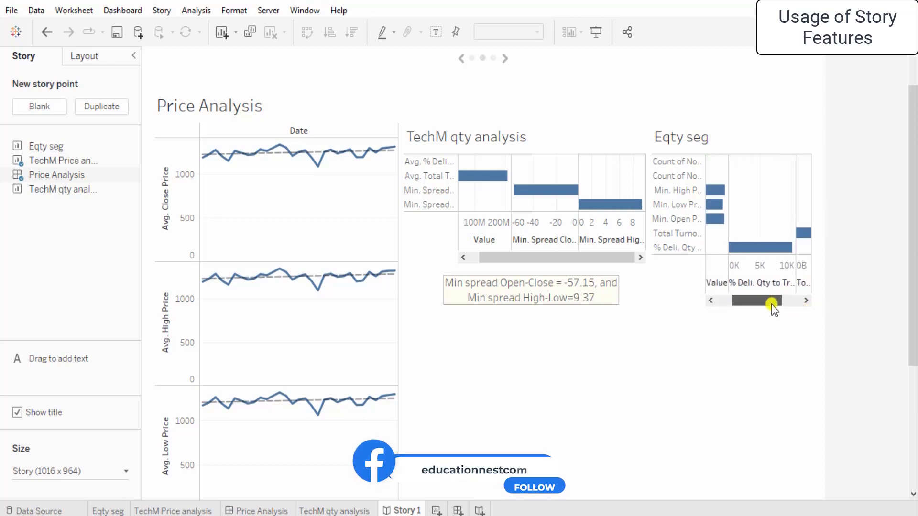
{"action": "mouse_move", "coordinate": [753, 254]}
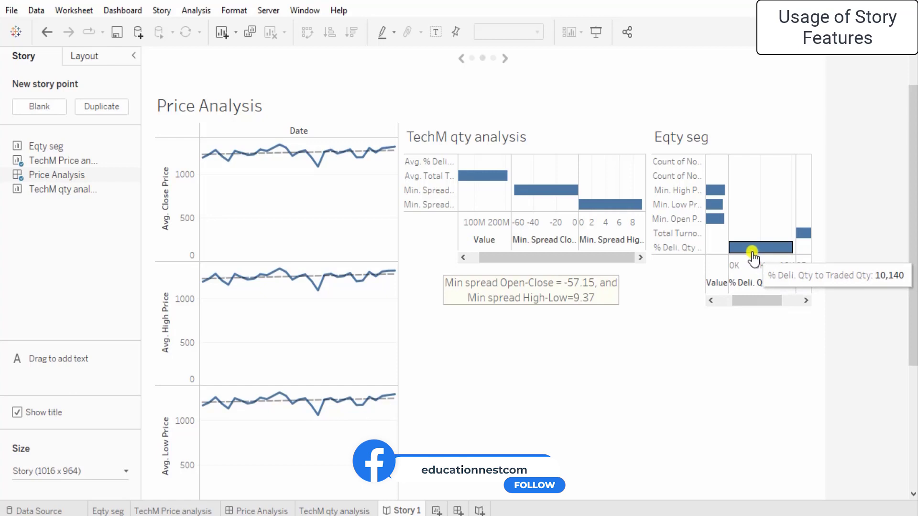
{"action": "mouse_move", "coordinate": [714, 202]}
{"action": "left_click_drag", "start_coordinate": [739, 300], "coordinate": [804, 300]}
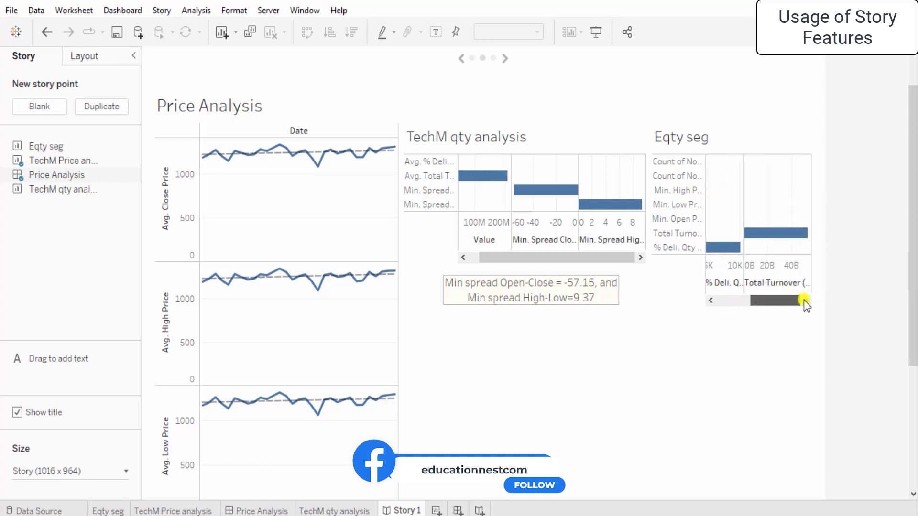
{"action": "mouse_move", "coordinate": [790, 234]}
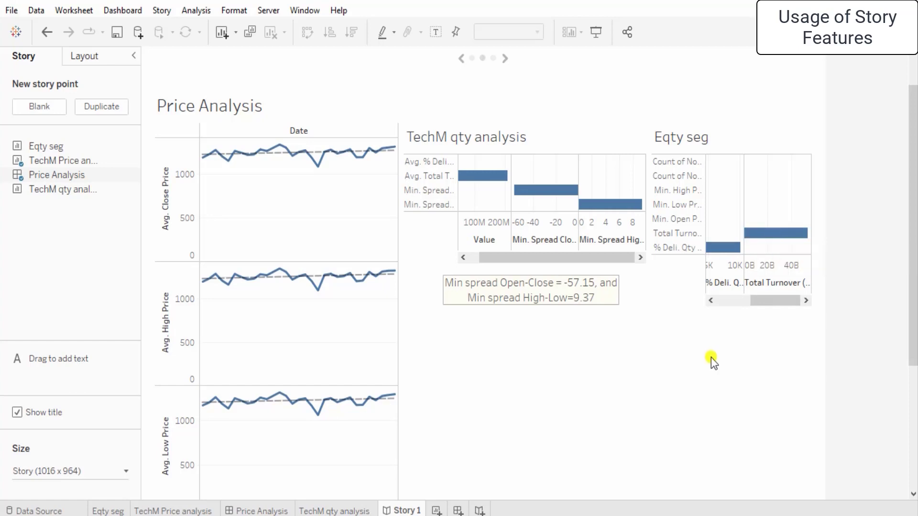
Add a second text description reading "The min. high and low prices very between 915-950" to the story point.
{"action": "scroll", "coordinate": [723, 335], "scroll_direction": "down", "scroll_amount": 4}
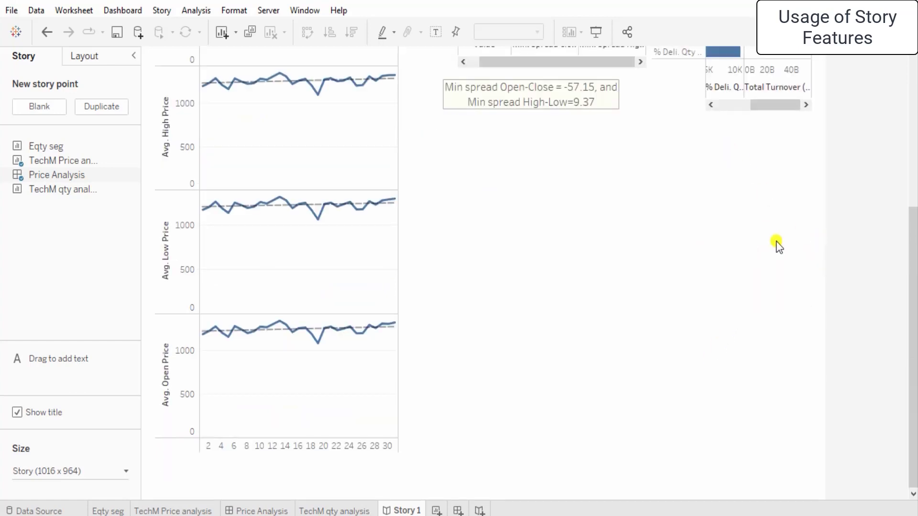
{"action": "left_click_drag", "start_coordinate": [53, 354], "coordinate": [160, 354]}
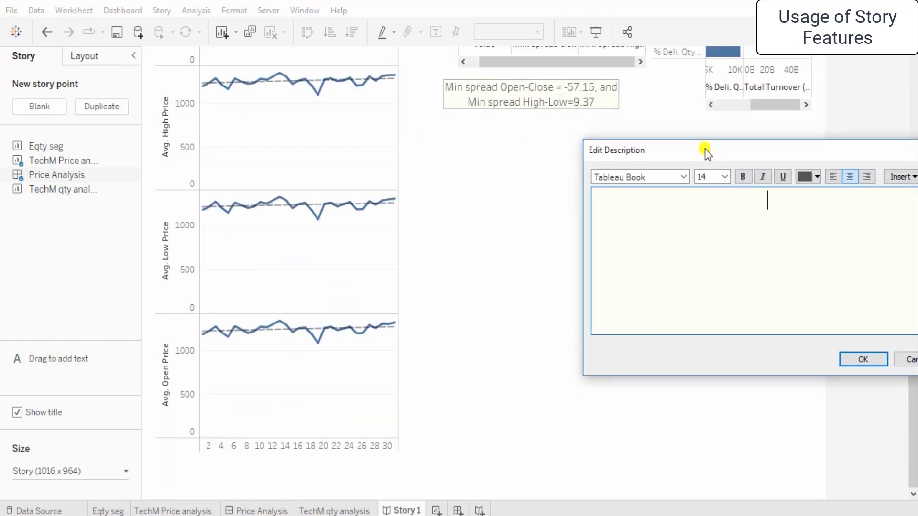
{"action": "left_click_drag", "start_coordinate": [705, 148], "coordinate": [694, 149]}
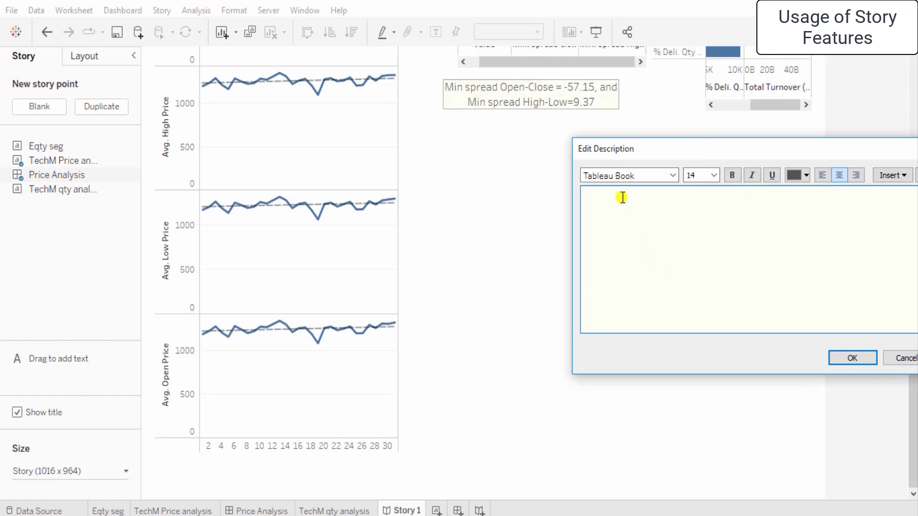
{"action": "type", "text": "The min. high and l"}
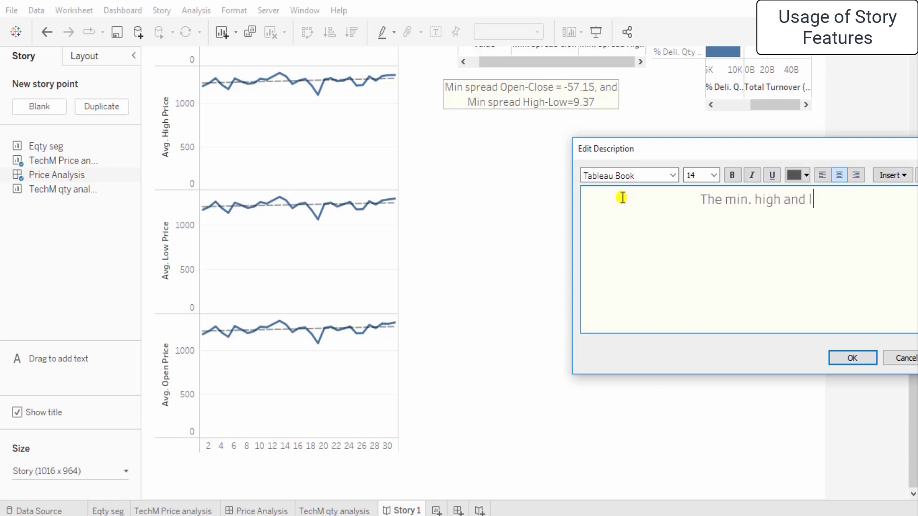
{"action": "type", "text": "ow prices "}
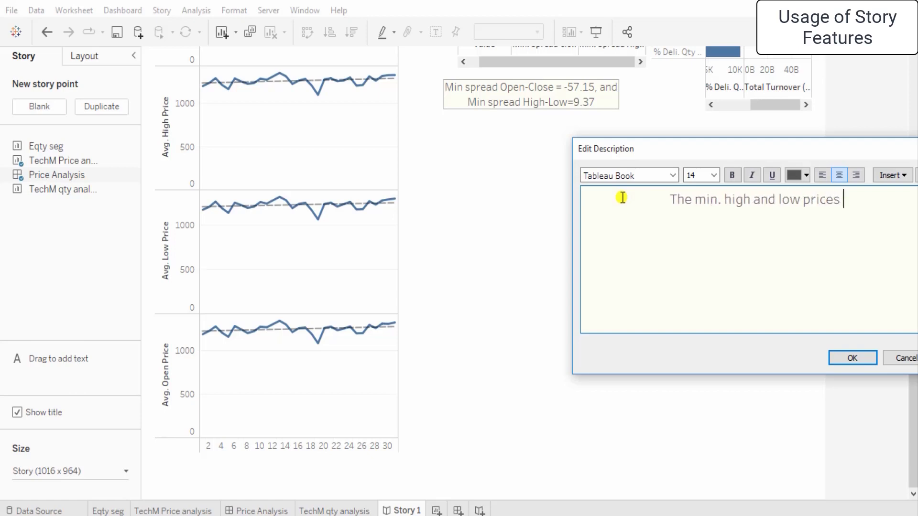
{"action": "type", "text": "very between 915-950"}
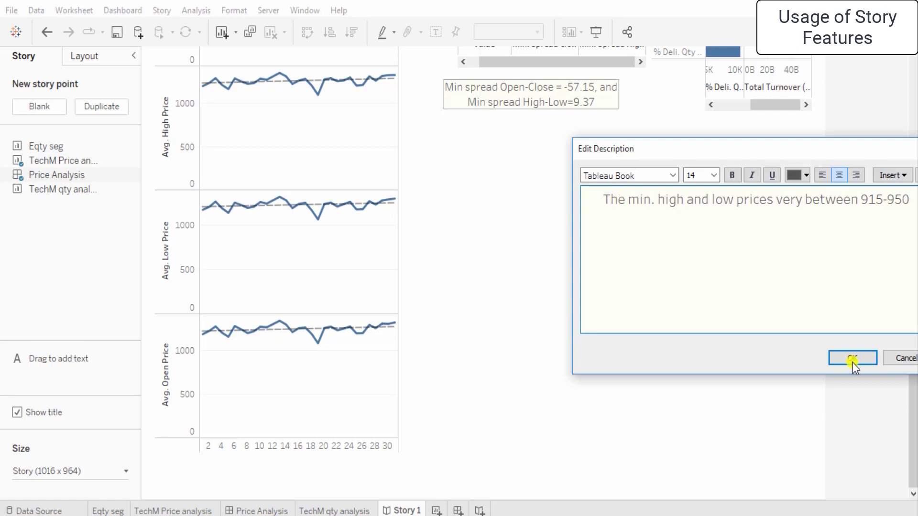
Set the font size of the high and low prices description to 11 and apply it.
{"action": "left_click_drag", "start_coordinate": [600, 197], "coordinate": [911, 199]}
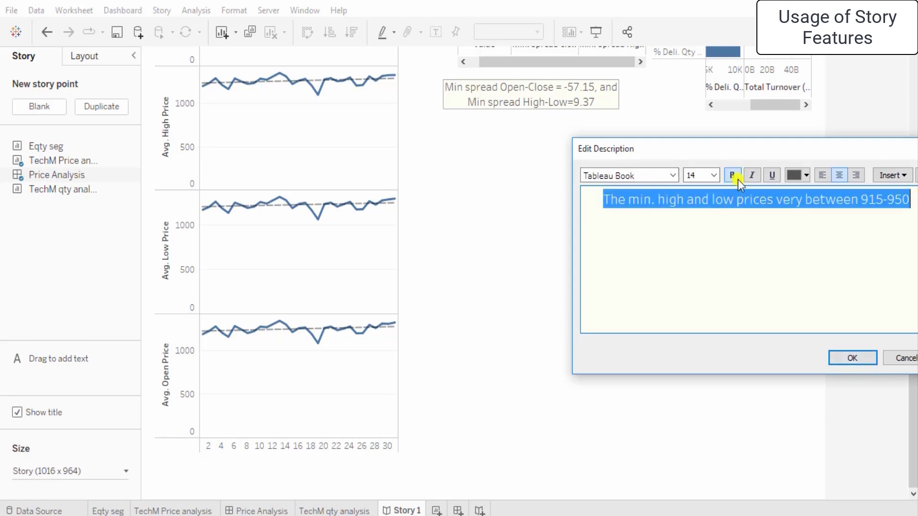
{"action": "left_click", "coordinate": [714, 175]}
{"action": "left_click", "coordinate": [695, 216]}
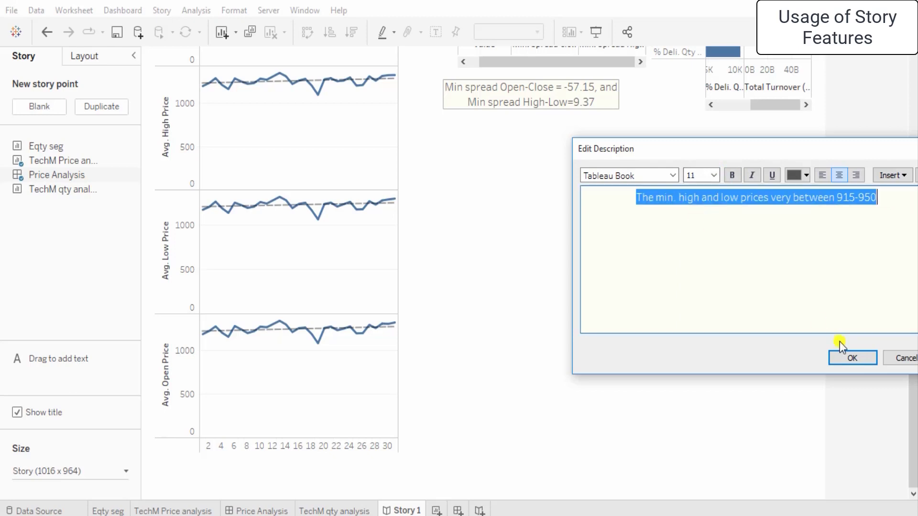
{"action": "left_click", "coordinate": [840, 358]}
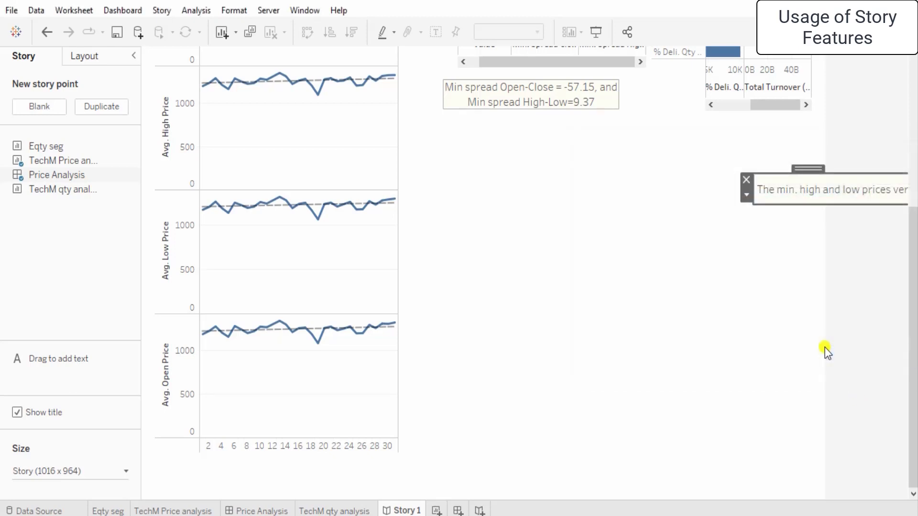
Place the high and low prices note beneath the Eqty seg chart, narrowed to about the chart's width, and deselect it.
{"action": "left_click_drag", "start_coordinate": [810, 175], "coordinate": [755, 122]}
{"action": "left_click", "coordinate": [814, 148]}
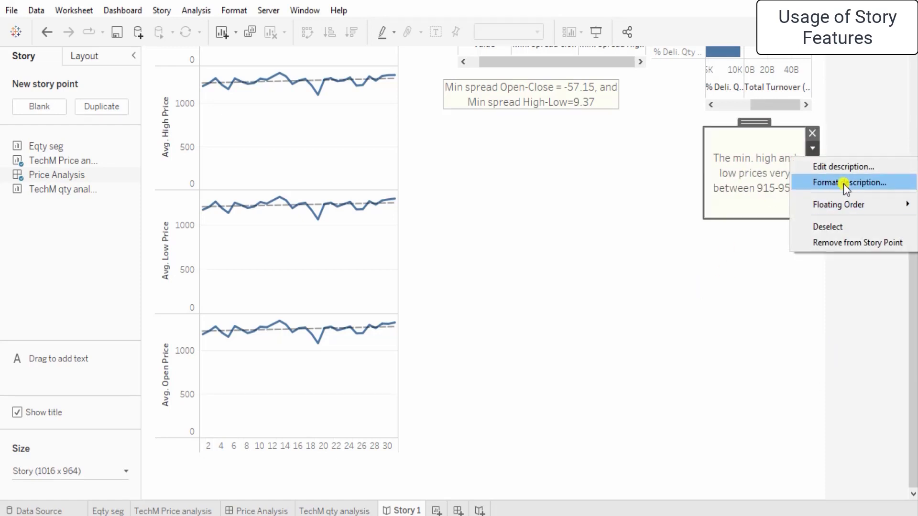
{"action": "mouse_move", "coordinate": [834, 202]}
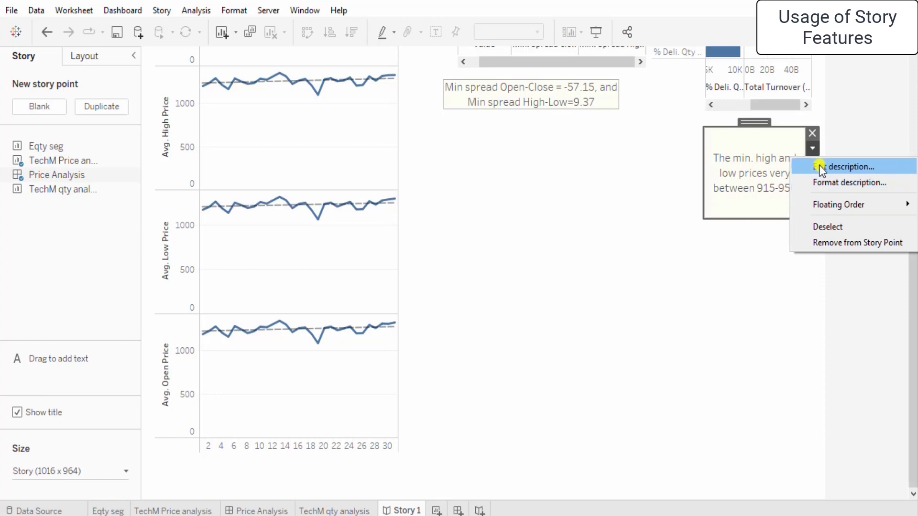
{"action": "left_click", "coordinate": [741, 252]}
{"action": "scroll", "coordinate": [497, 263], "scroll_direction": "up", "scroll_amount": 1}
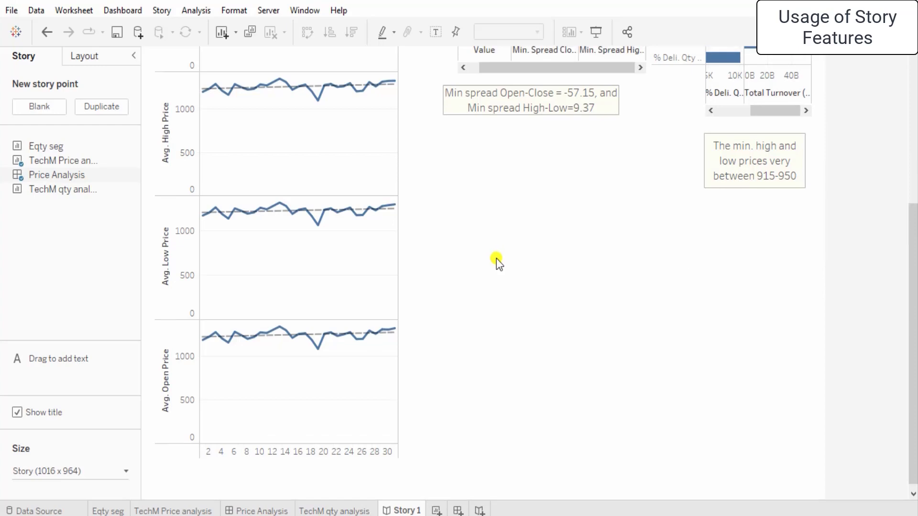
{"action": "scroll", "coordinate": [496, 258], "scroll_direction": "up", "scroll_amount": 5}
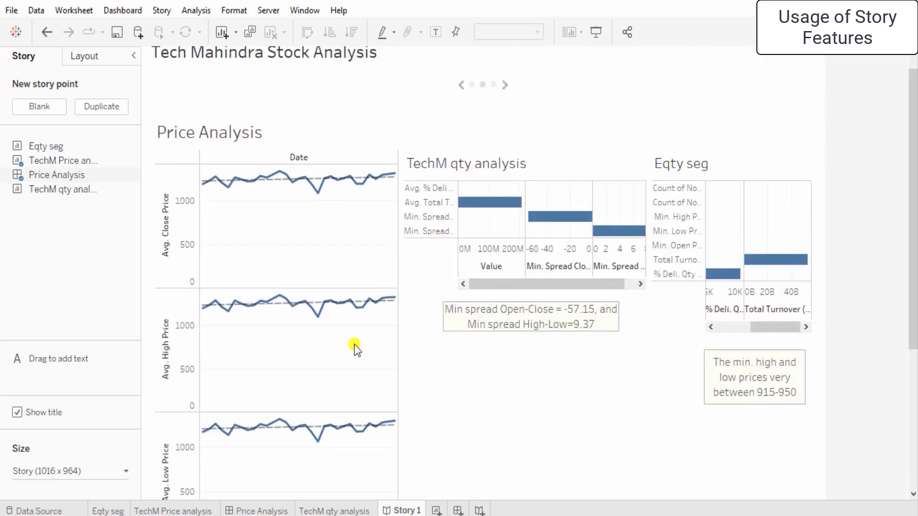
{"action": "scroll", "coordinate": [354, 344], "scroll_direction": "down", "scroll_amount": 3}
{"action": "scroll", "coordinate": [353, 343], "scroll_direction": "down", "scroll_amount": 5}
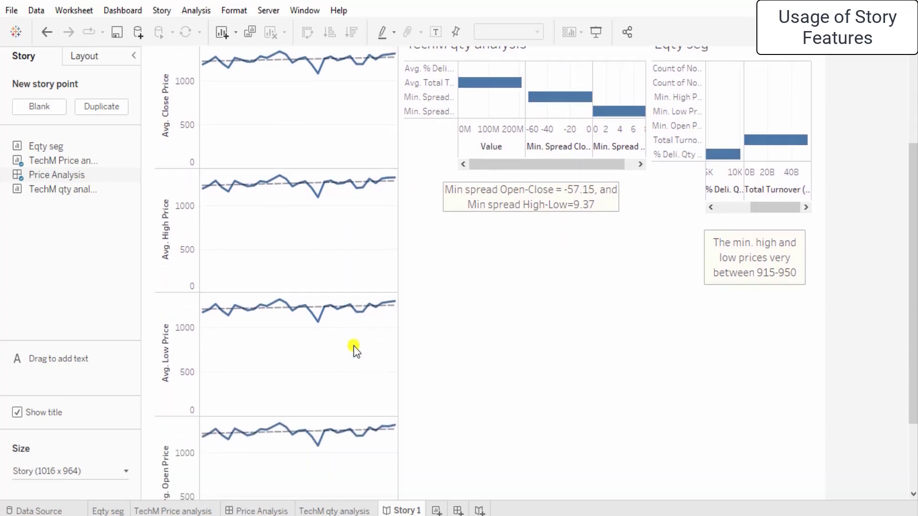
{"action": "scroll", "coordinate": [354, 346], "scroll_direction": "down", "scroll_amount": 3}
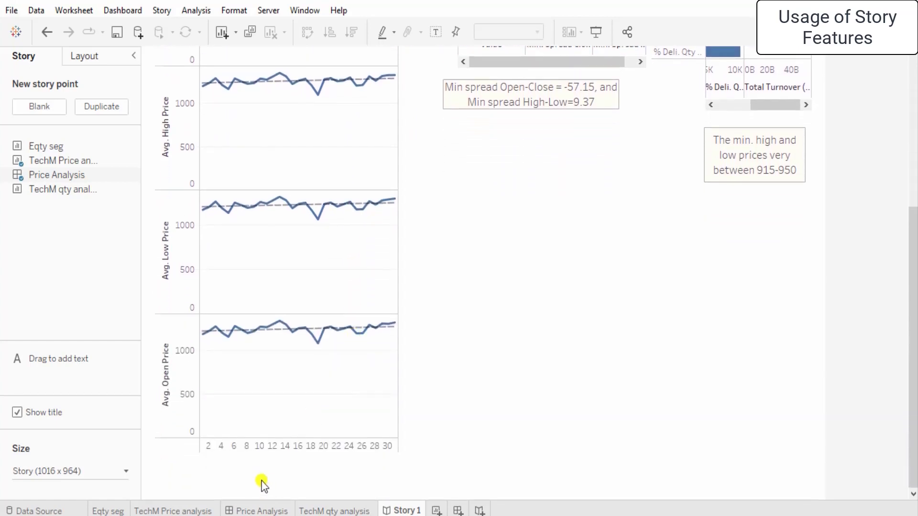
{"action": "mouse_move", "coordinate": [312, 204]}
{"action": "scroll", "coordinate": [236, 492], "scroll_direction": "up", "scroll_amount": 3}
Save the workbook under the name "Creation of story" as a Tableau Workbook (*.twb) in the New folder directory.
{"action": "left_click", "coordinate": [11, 10]}
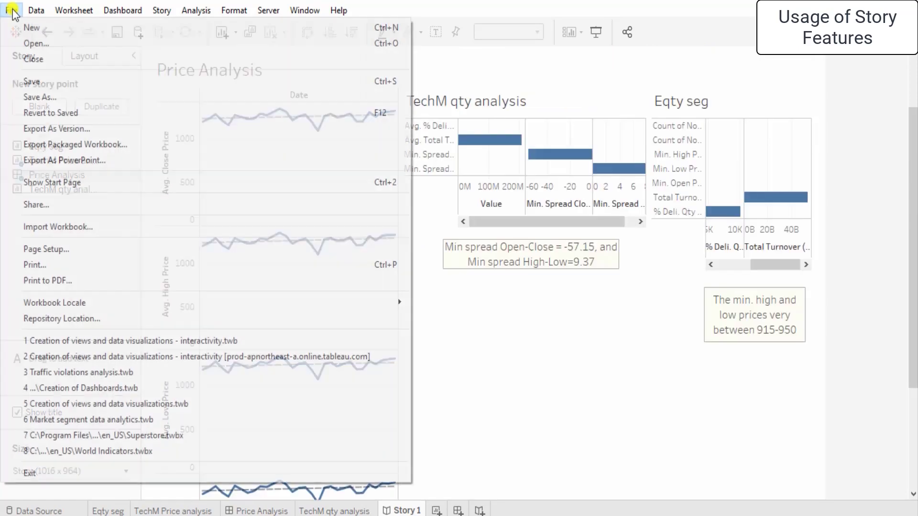
{"action": "left_click", "coordinate": [40, 97]}
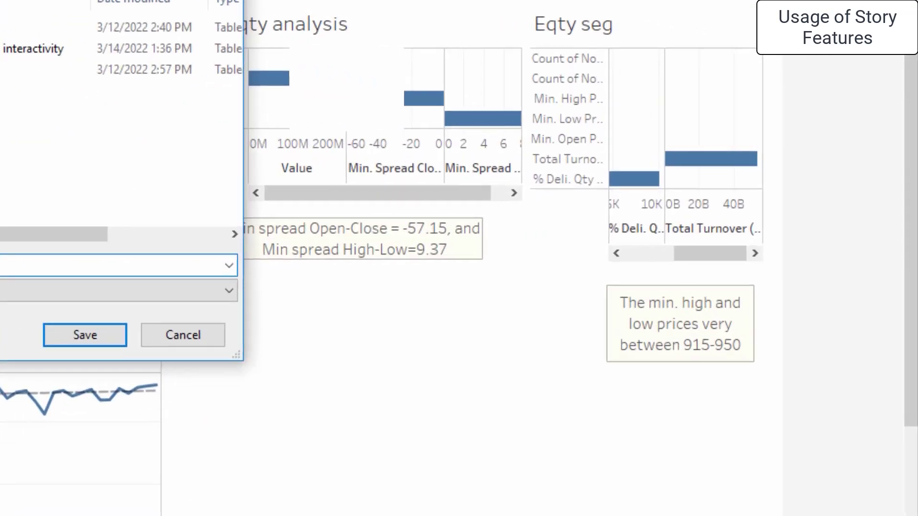
{"action": "key", "text": "BackSpace"}
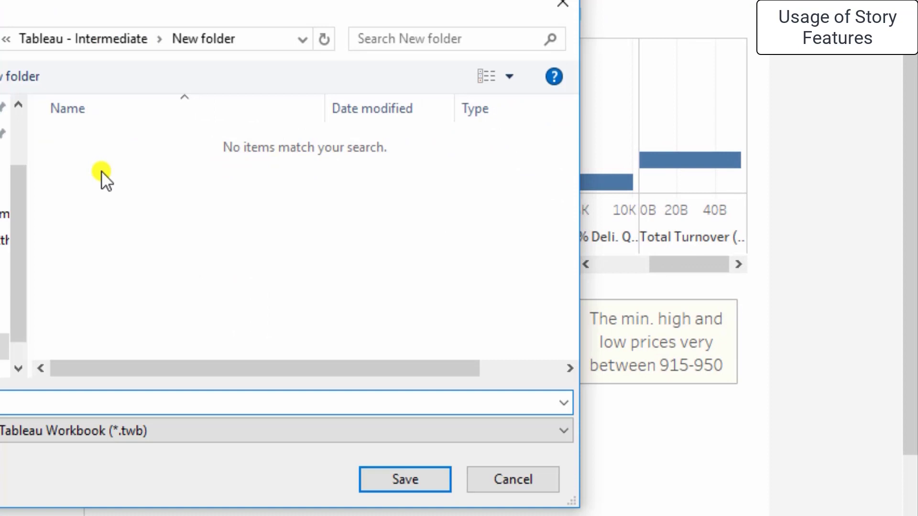
{"action": "type", "text": "Creation of story"}
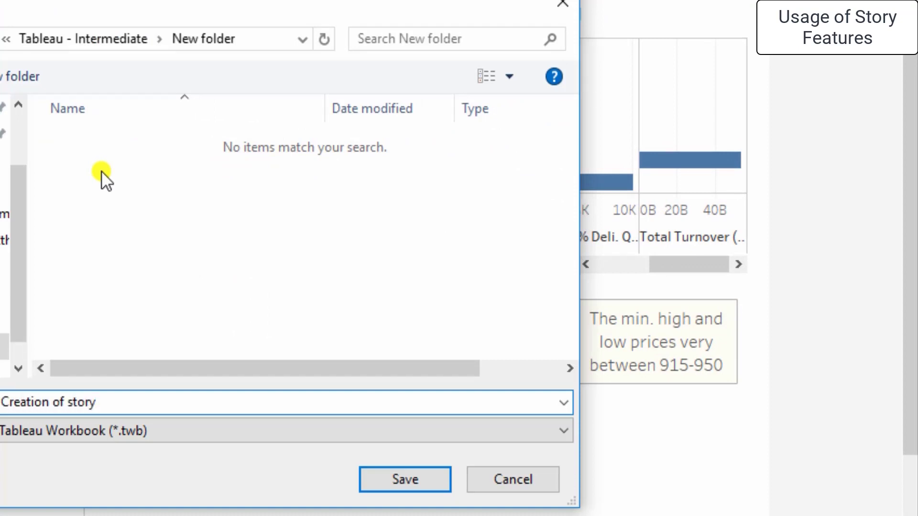
{"action": "left_click", "coordinate": [405, 480]}
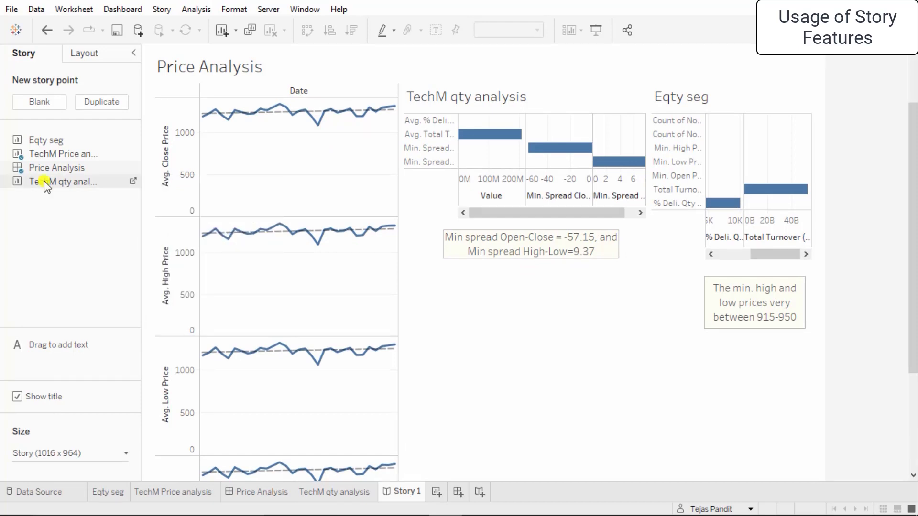
{"action": "mouse_move", "coordinate": [91, 181]}
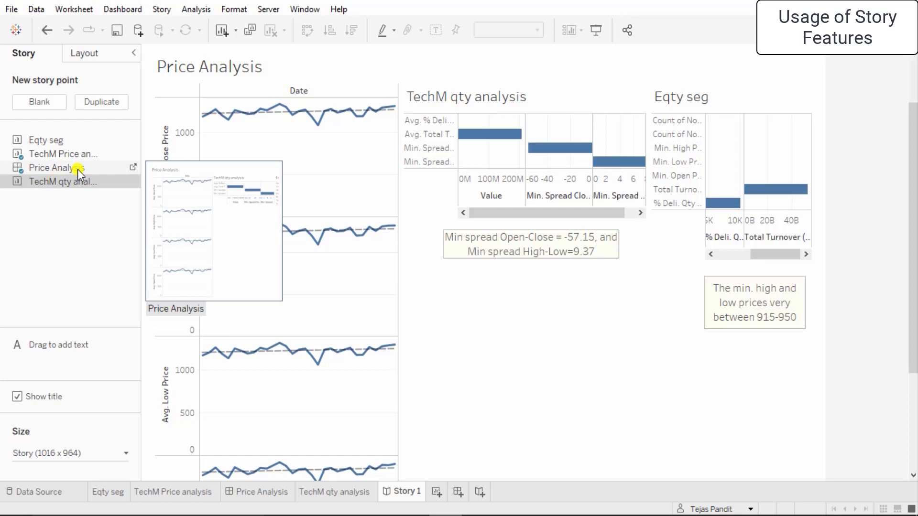
{"action": "mouse_move", "coordinate": [79, 141]}
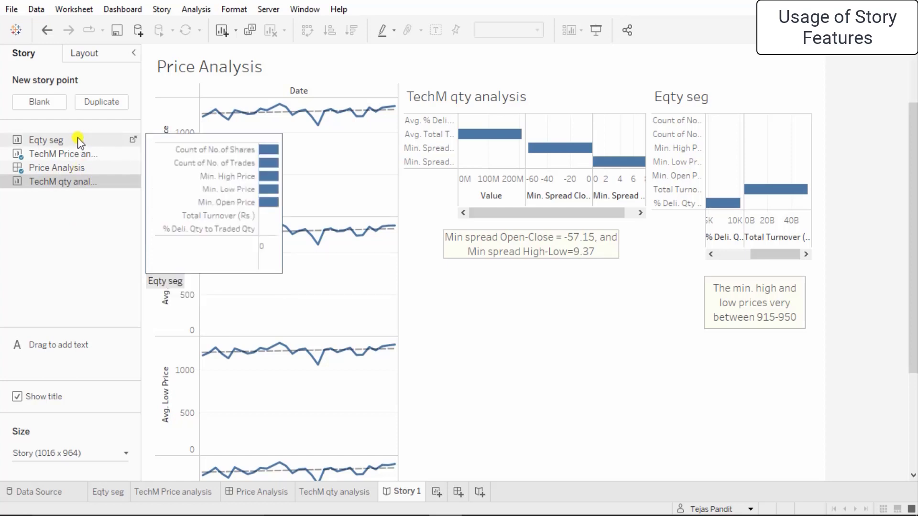